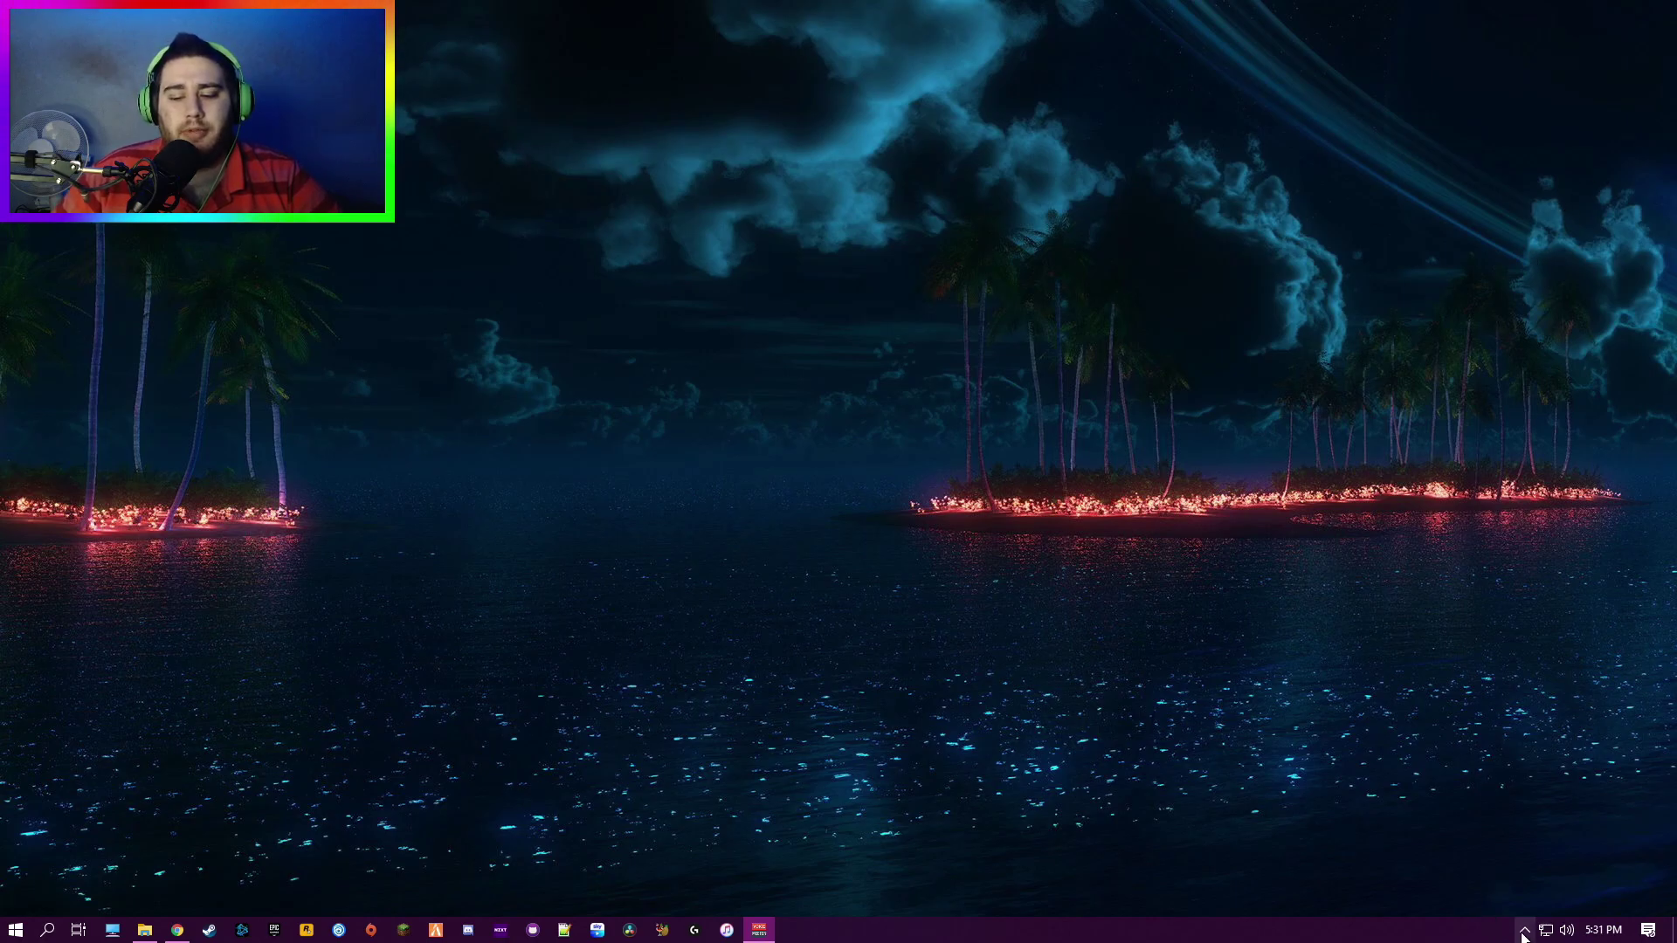
- Open the classic Sound settings from the tray speaker icon and view its Recording devices
right_click(1567, 929)
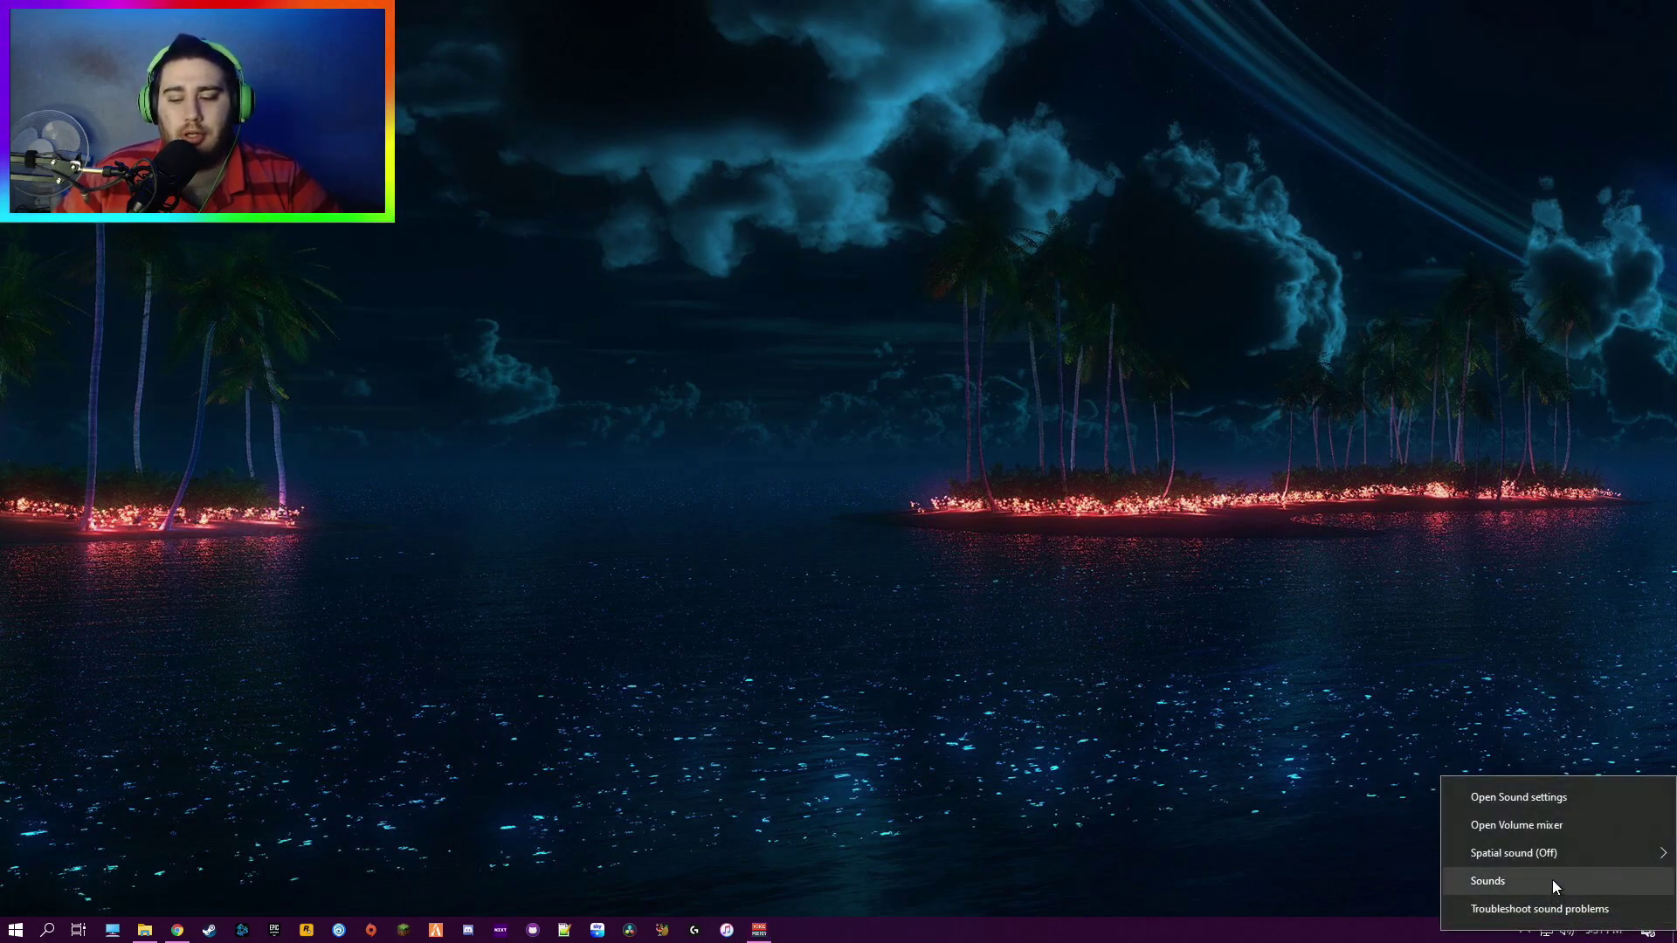
left_click(1554, 879)
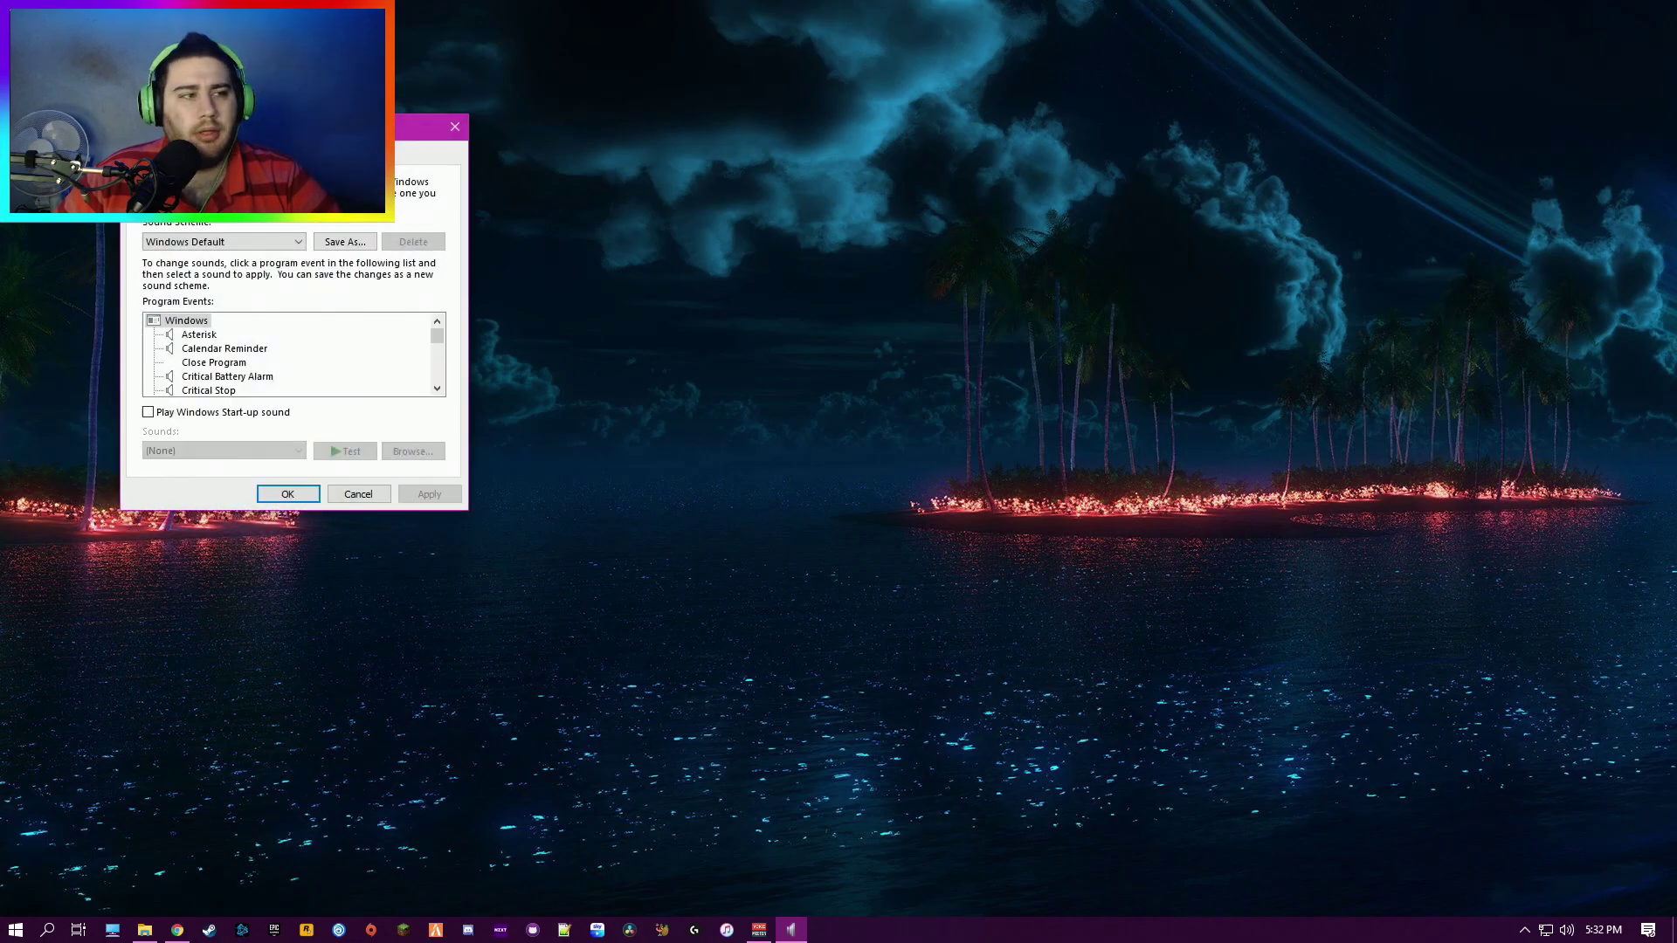
left_click_drag(278, 137, 1331, 300)
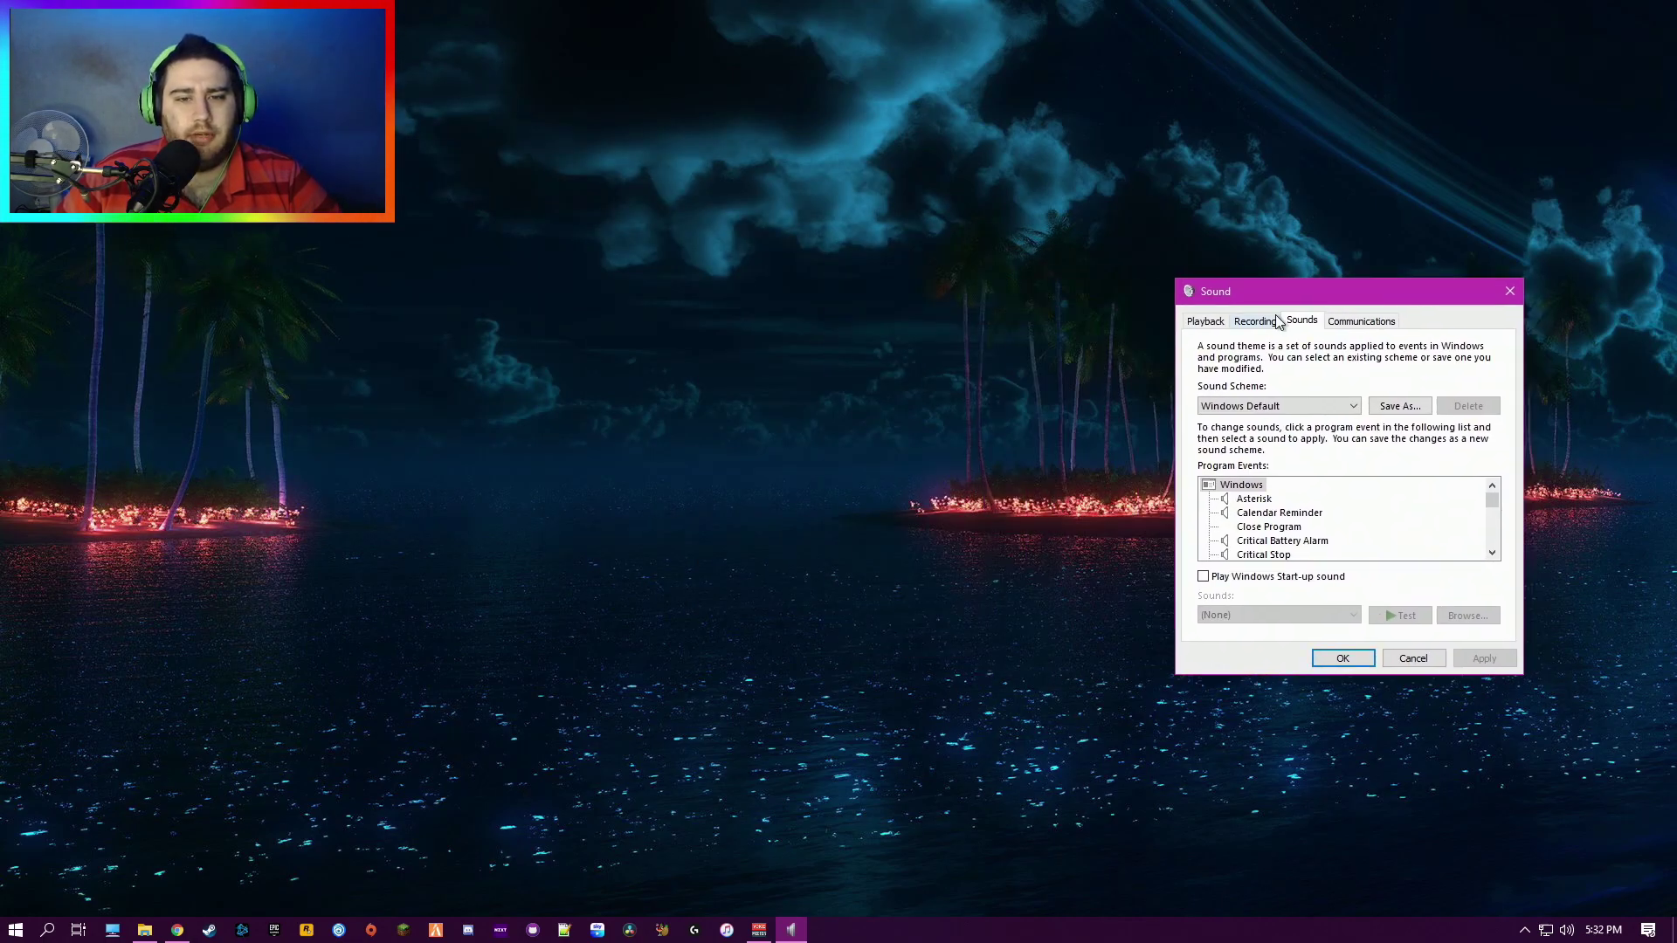
left_click(1255, 320)
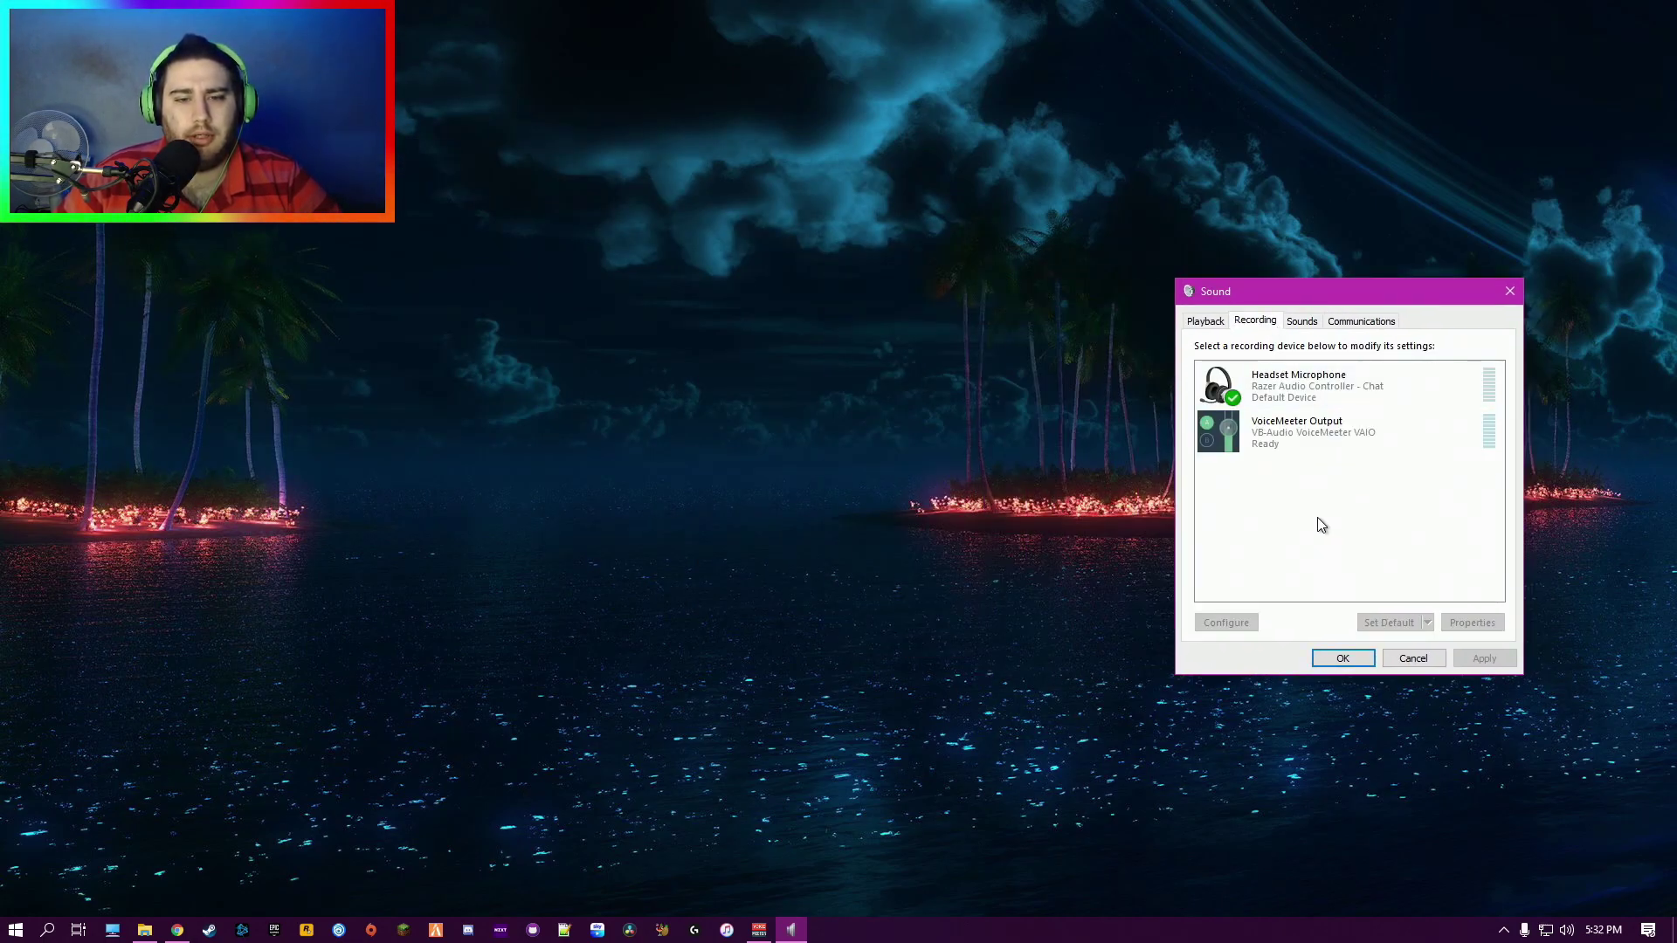
- Show disabled recording devices and enable Stereo Mix
right_click(1319, 519)
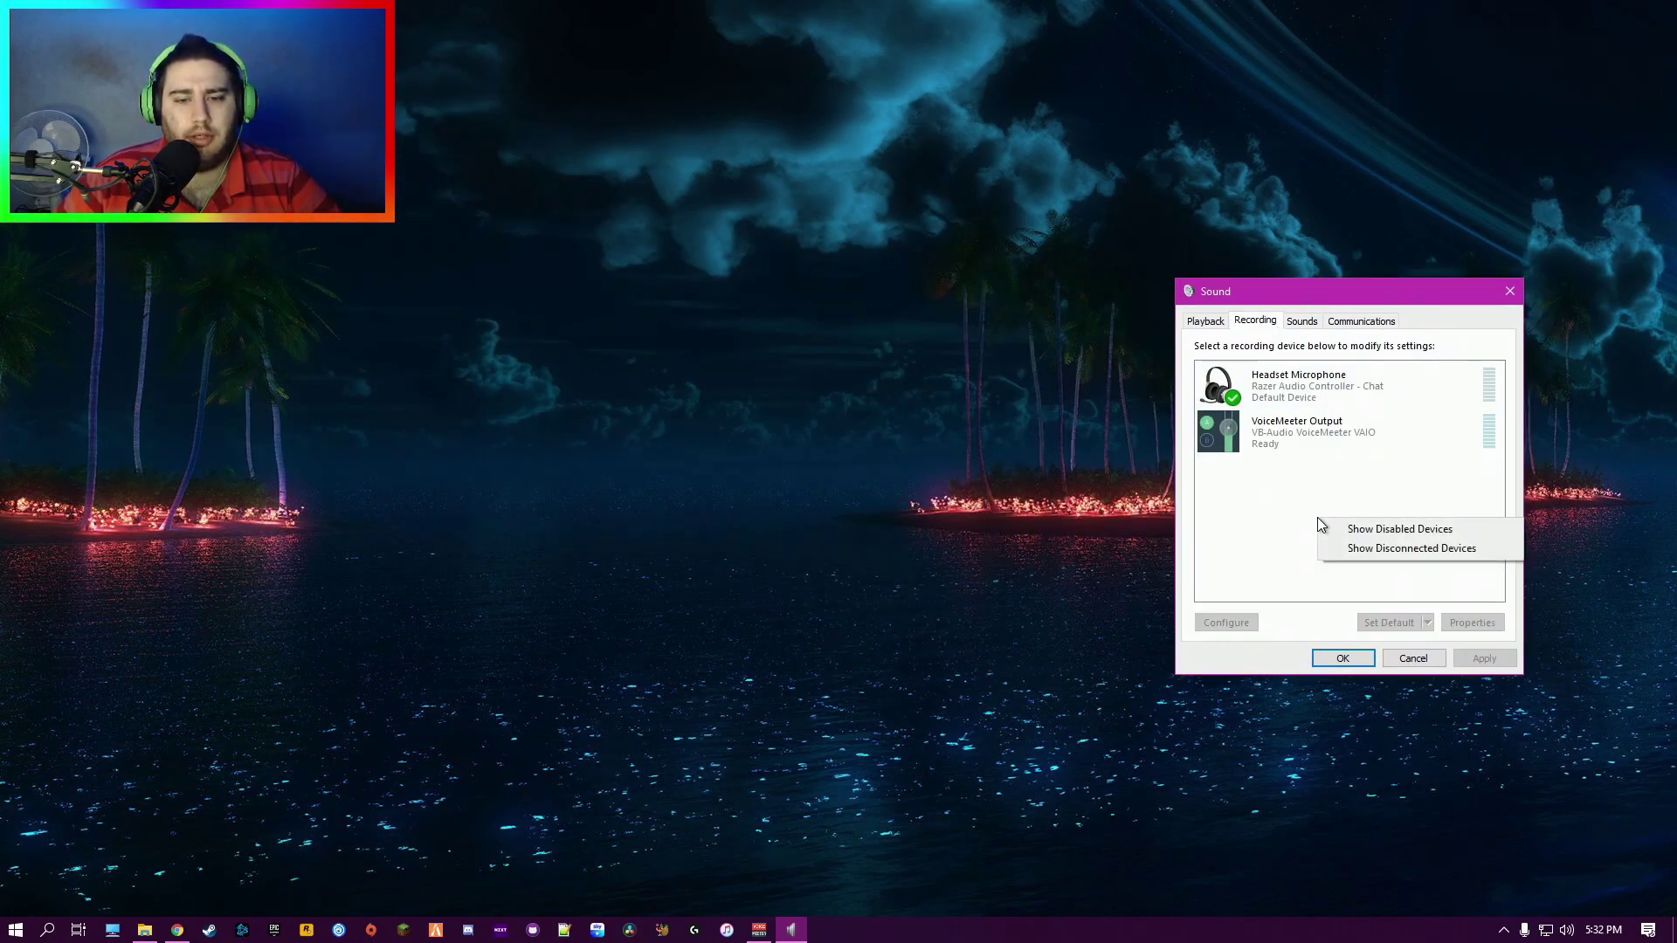
left_click(1420, 530)
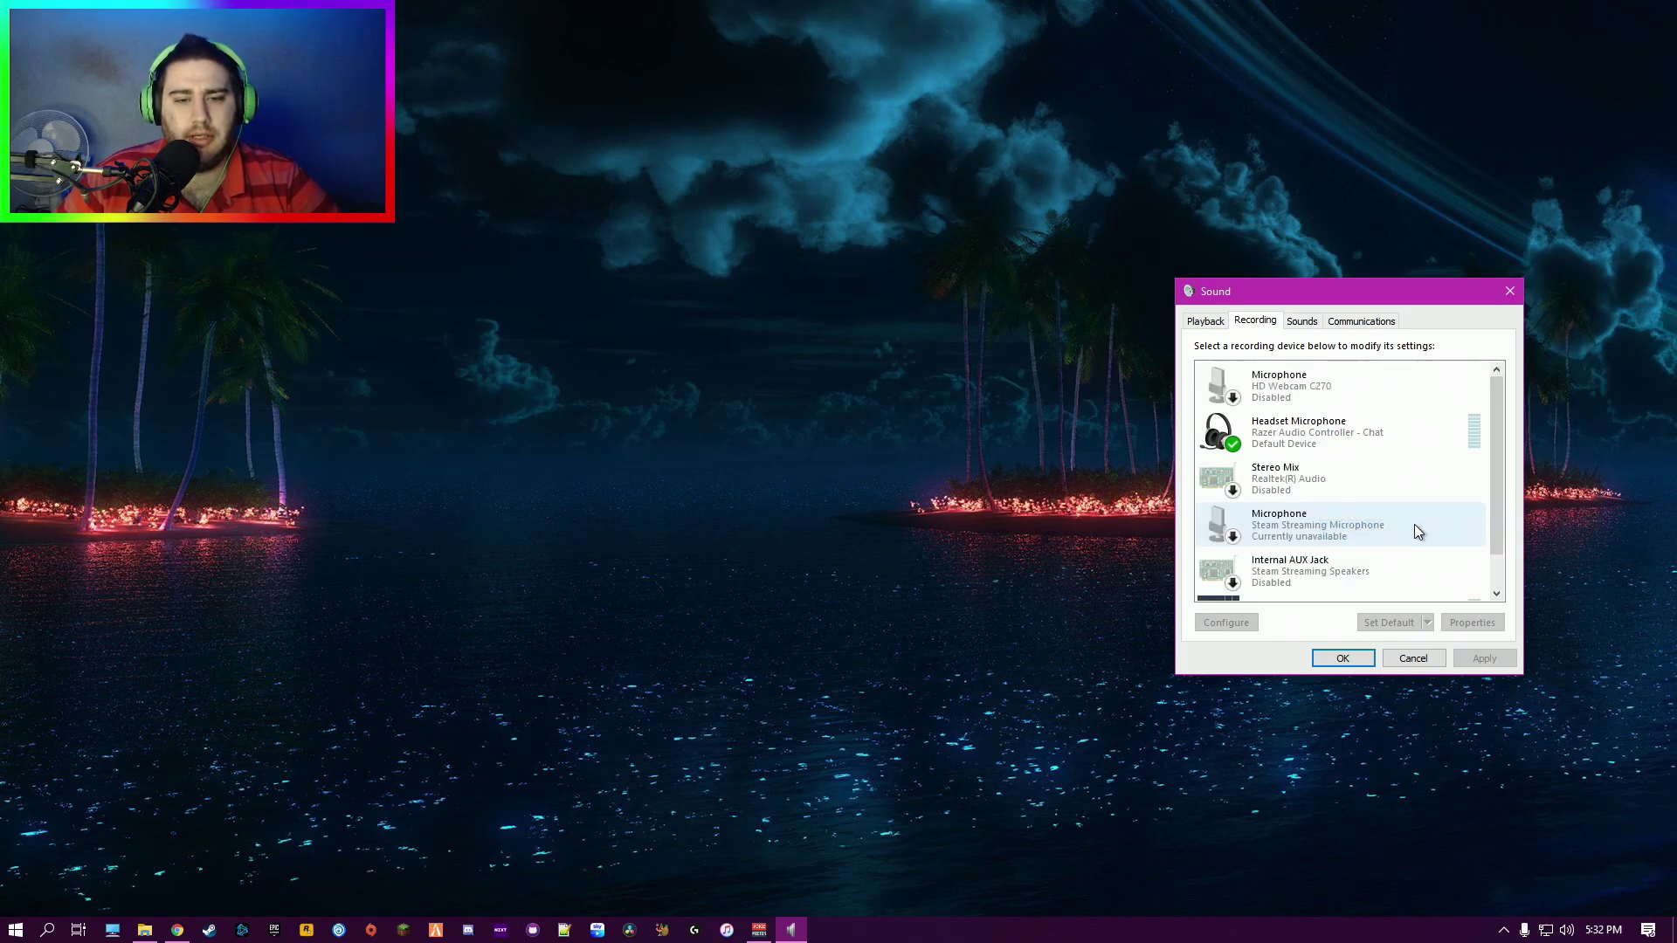
right_click(1339, 470)
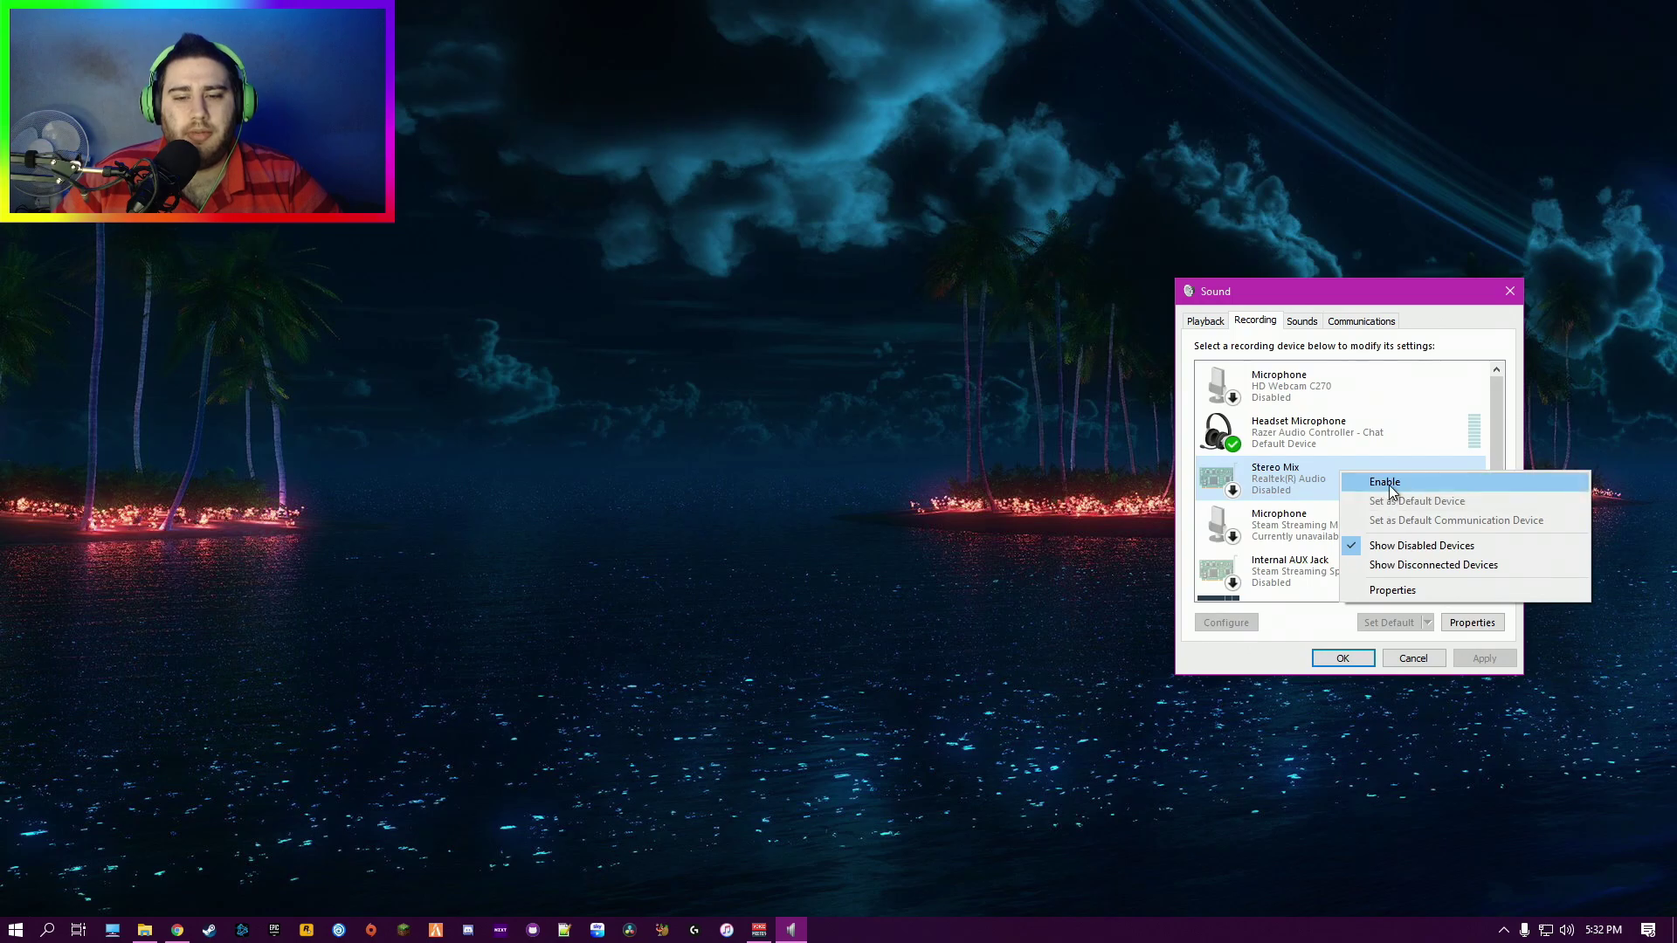
left_click(1389, 483)
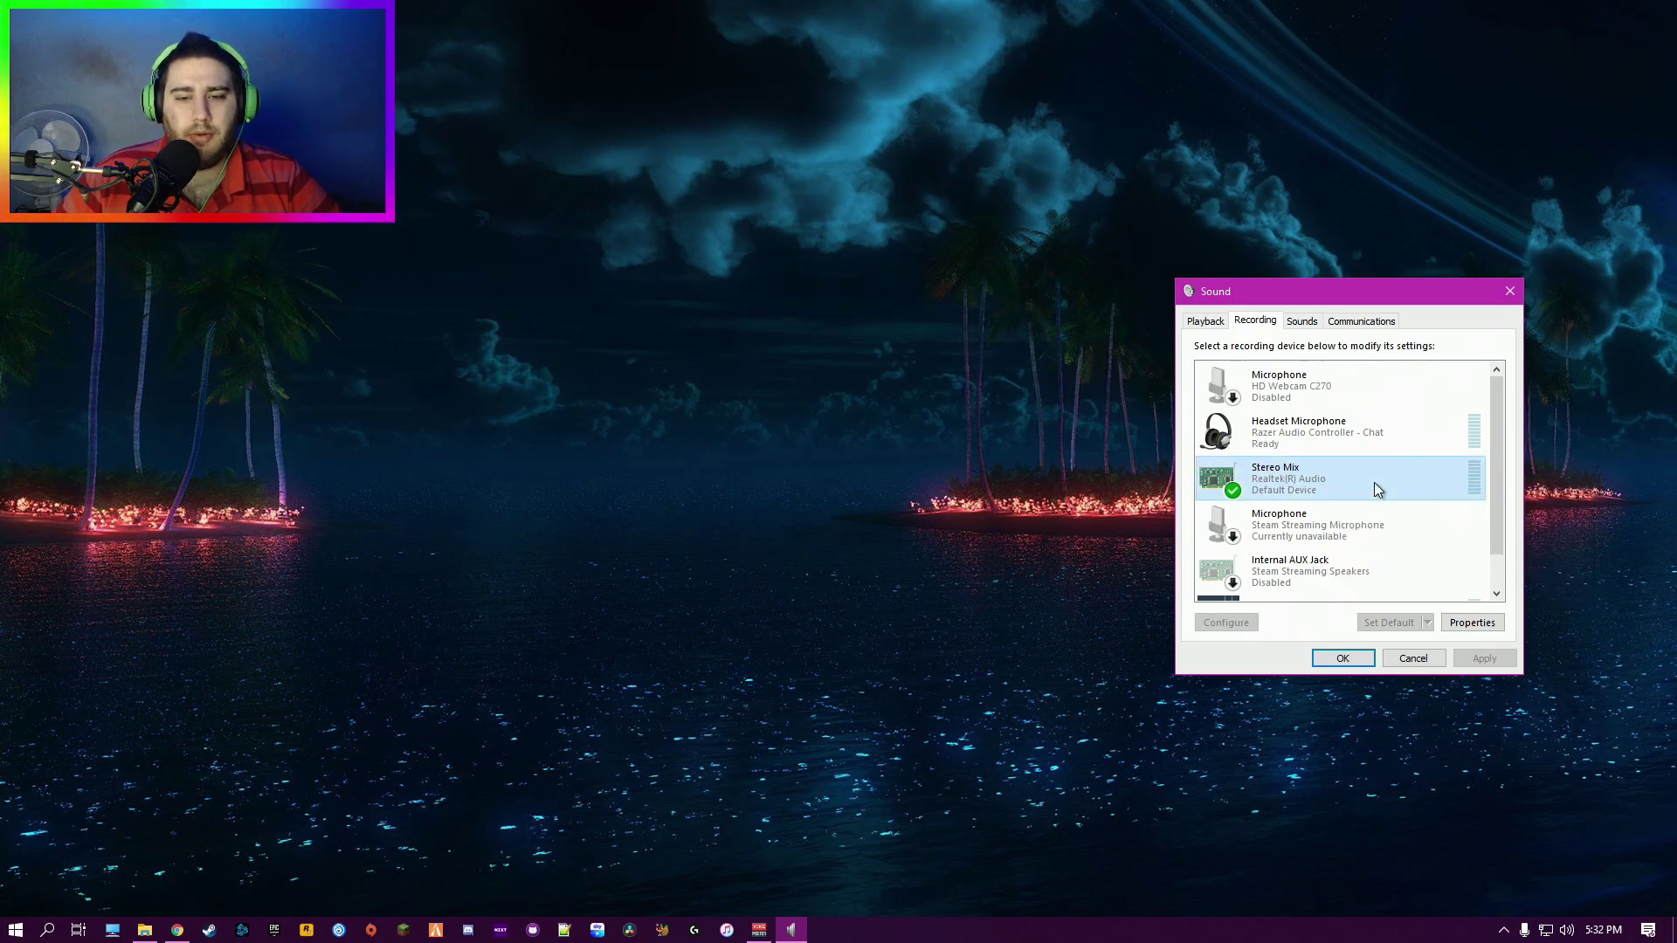
right_click(1375, 483)
left_click(1424, 564)
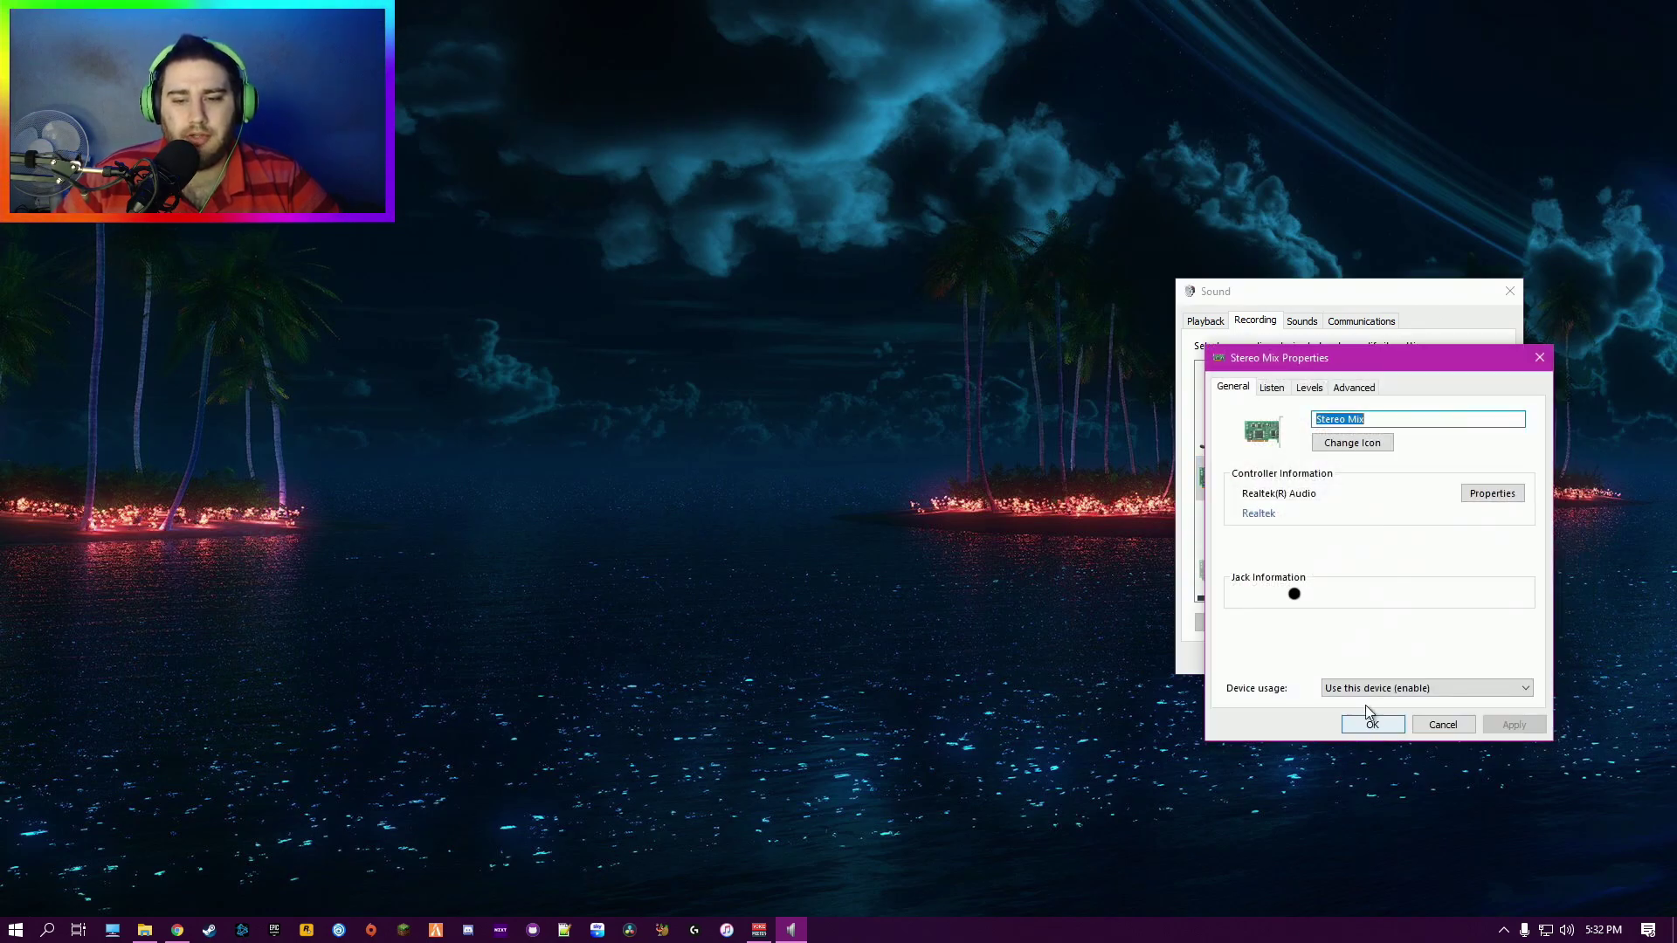
left_click(1272, 387)
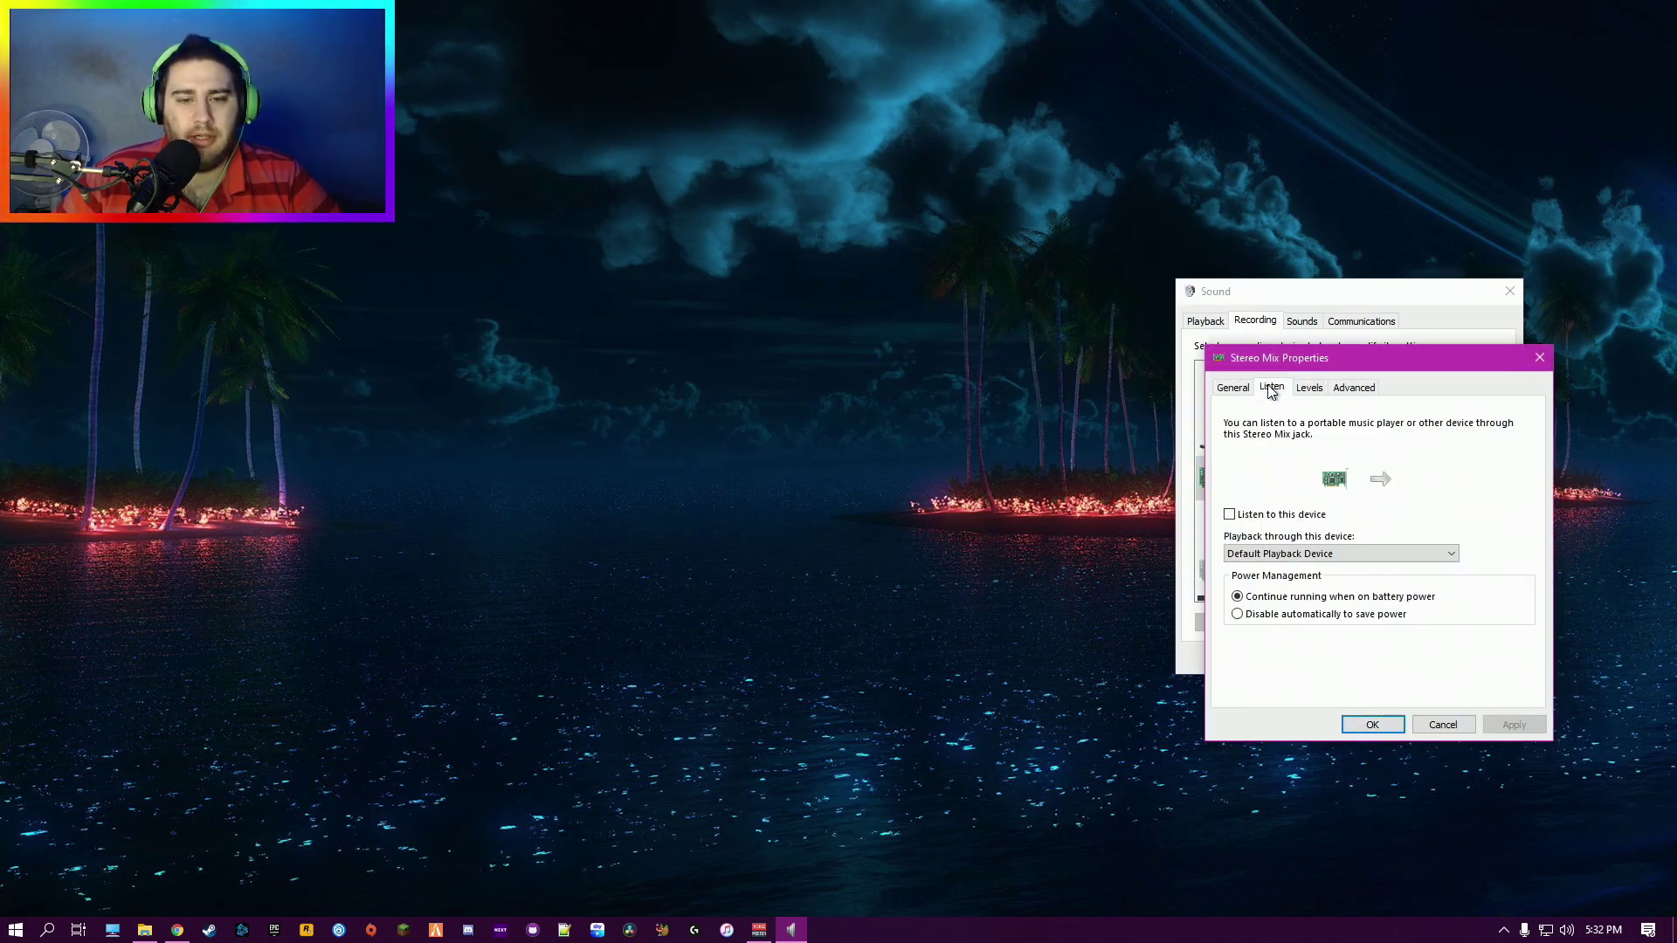
left_click(1351, 560)
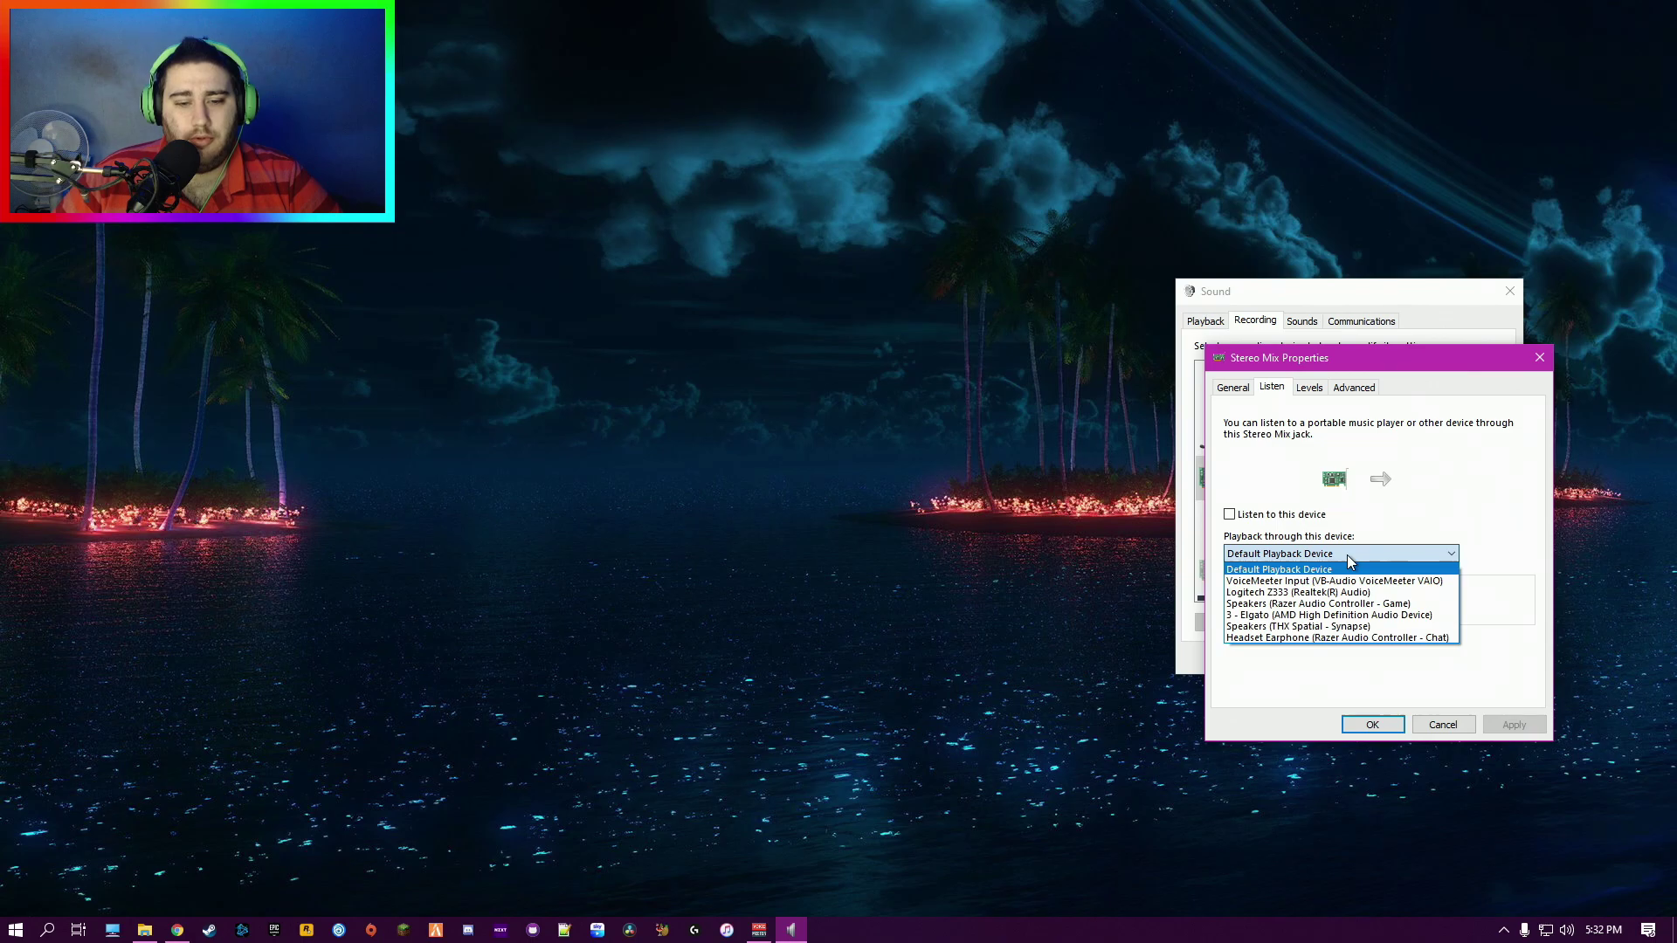
left_click(1361, 617)
left_click(1230, 514)
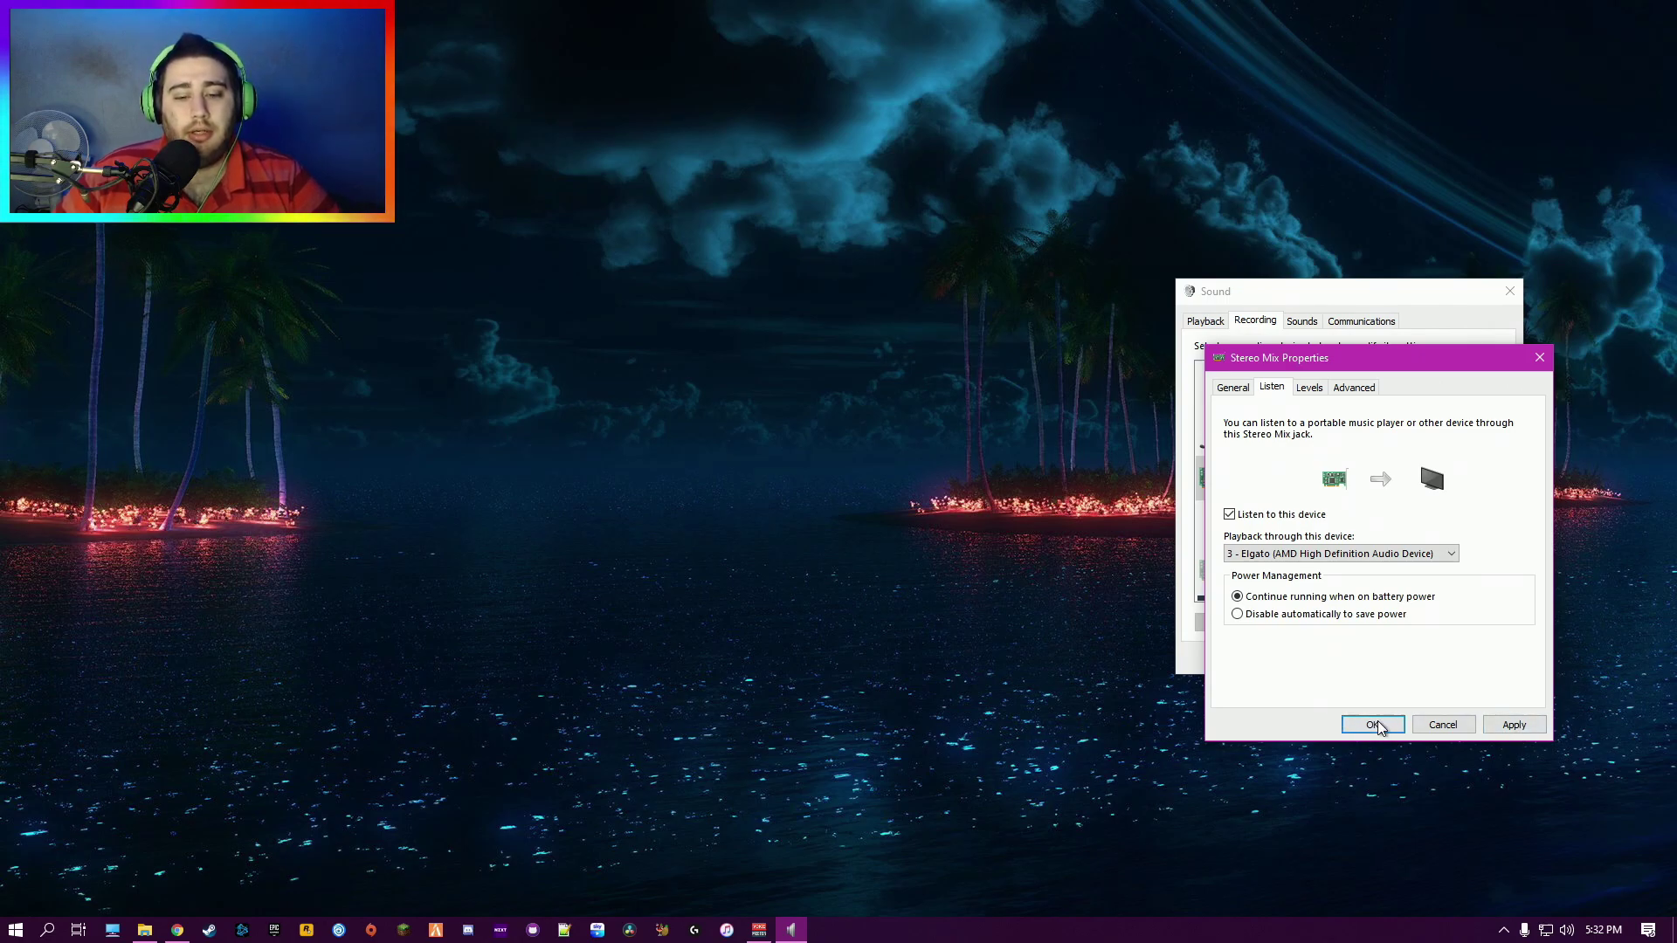
left_click(1451, 555)
left_click(1276, 568)
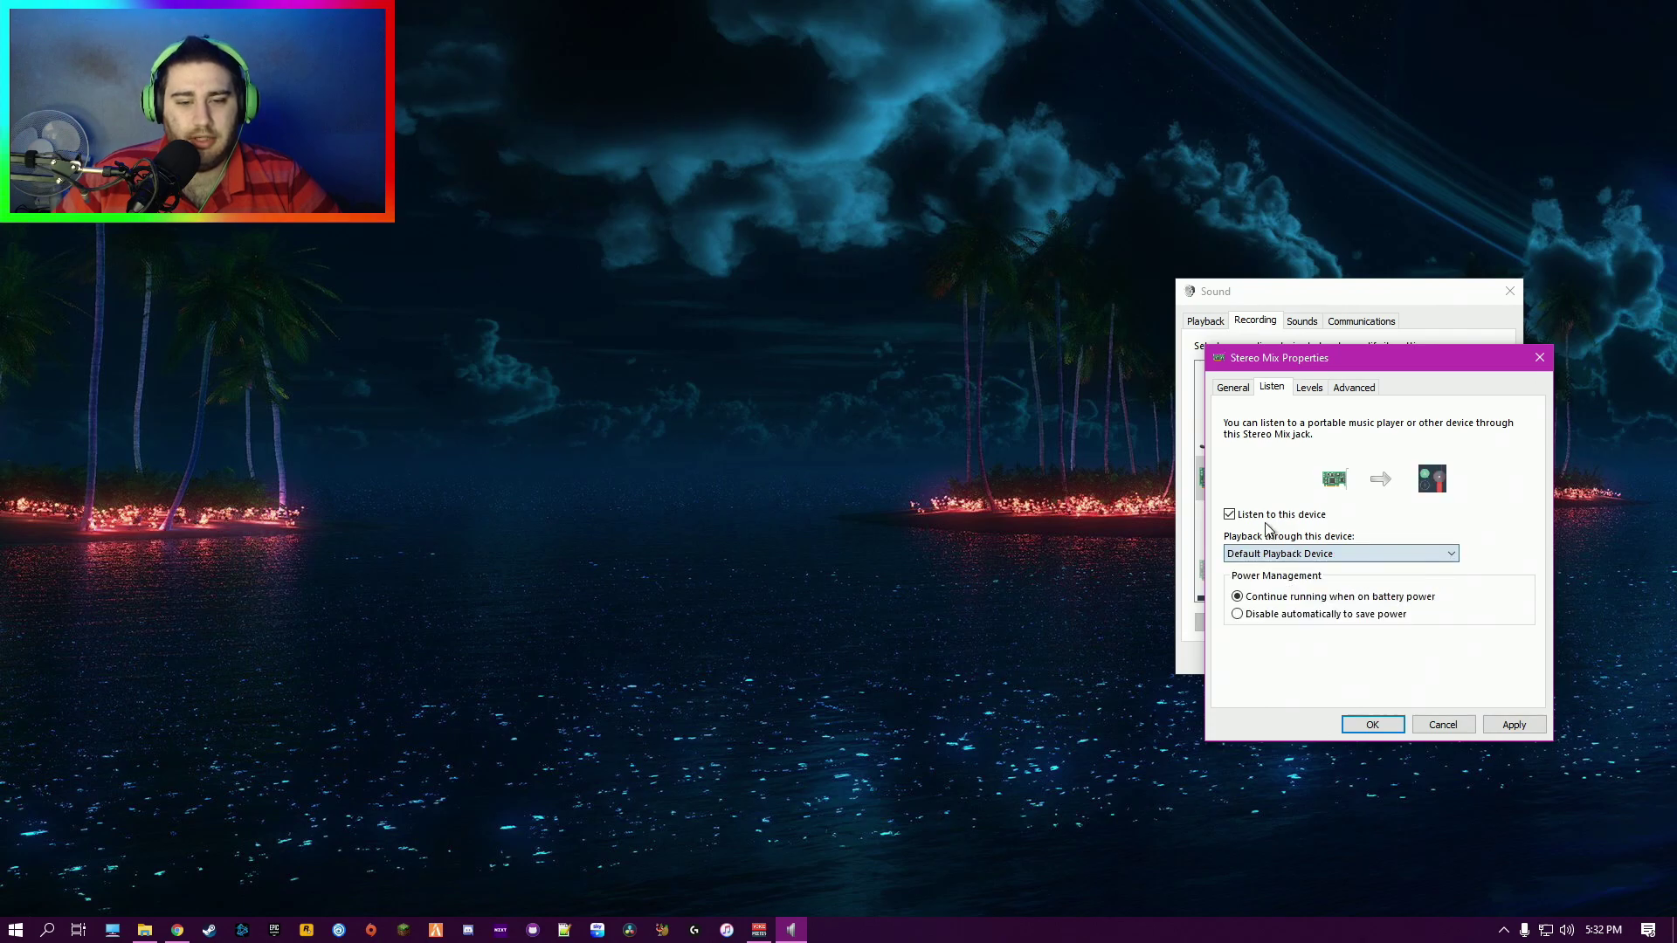
- Close the Stereo Mix properties and toggle Show Disabled Devices off, then back on
left_click(1540, 358)
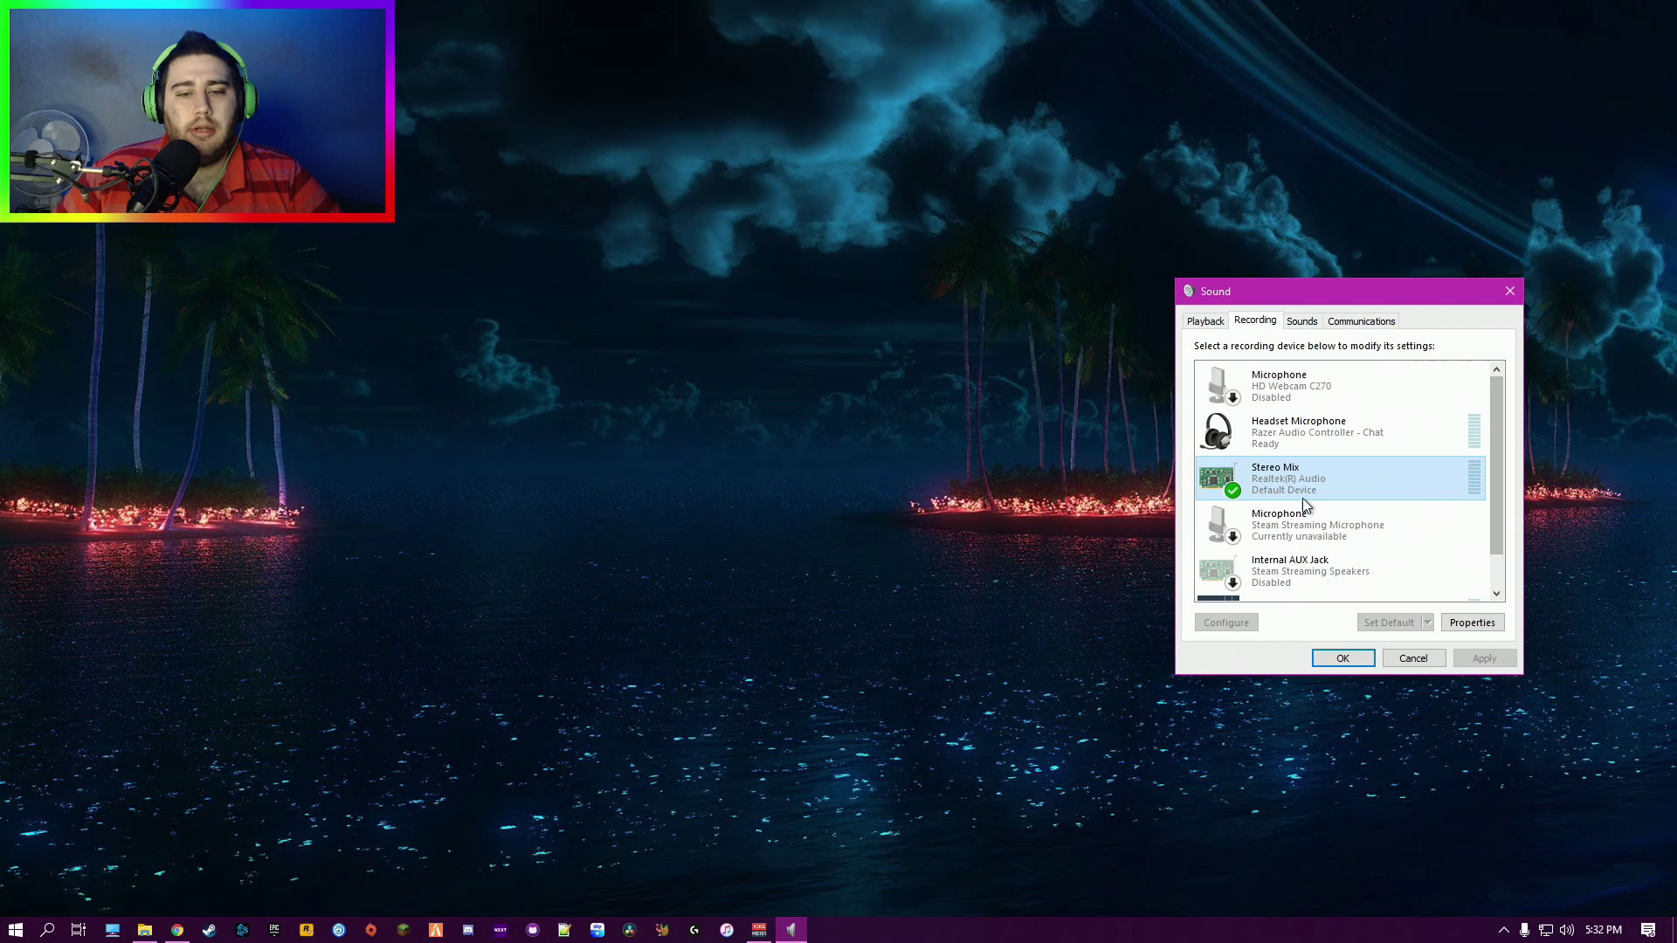
right_click(1316, 482)
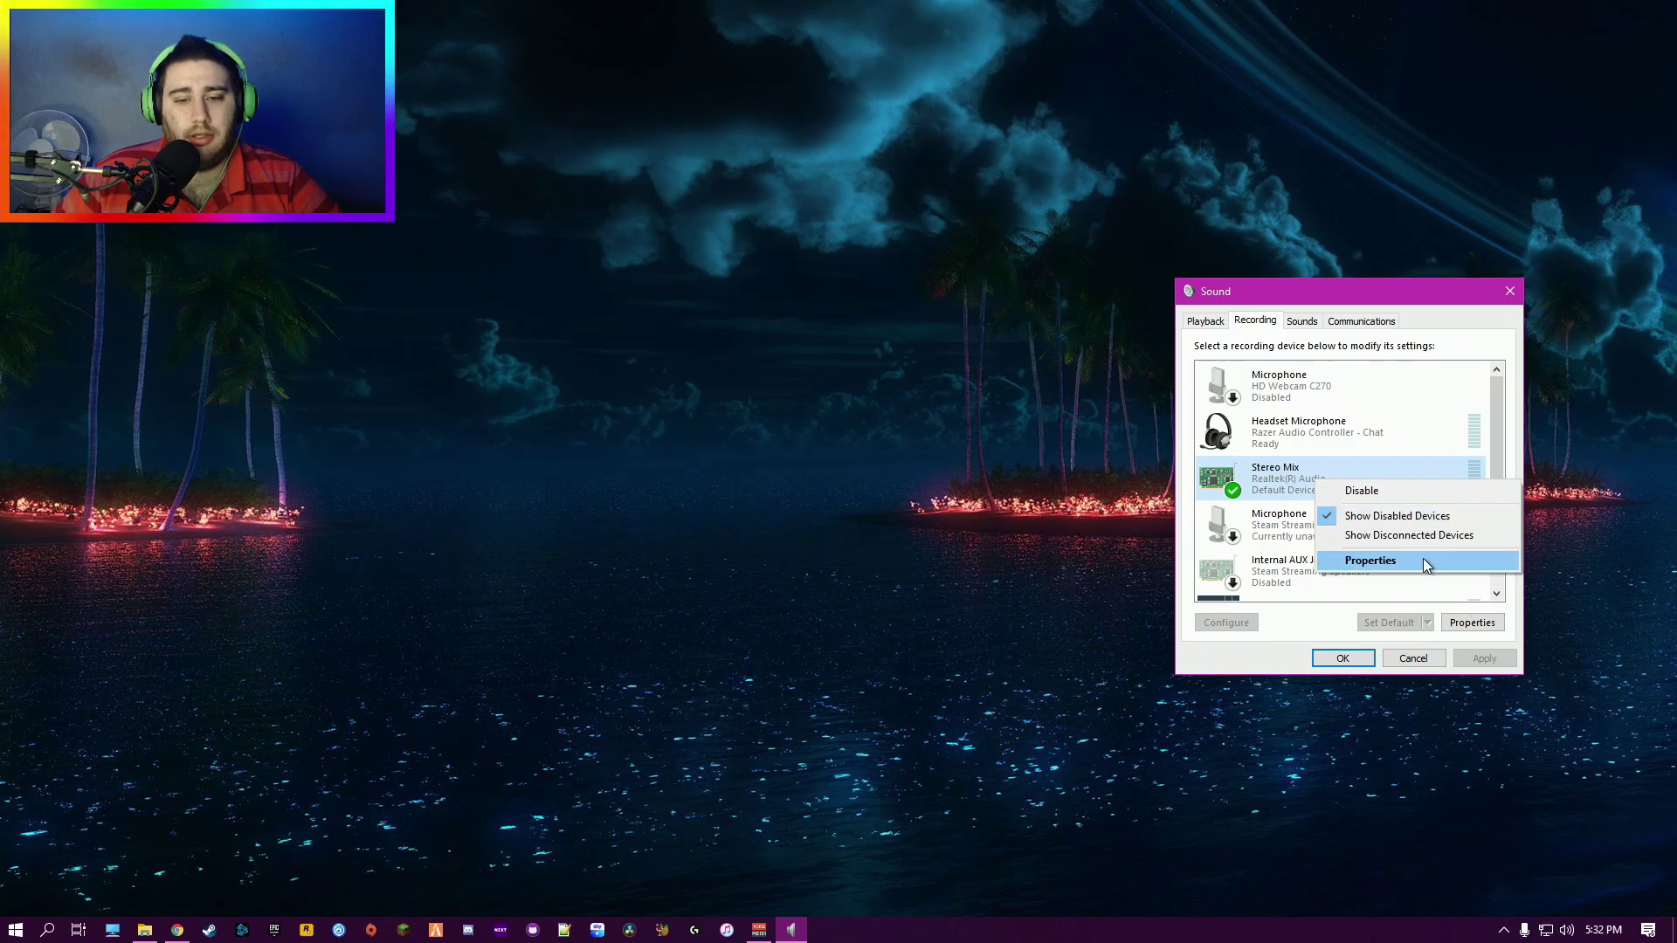
left_click(1383, 517)
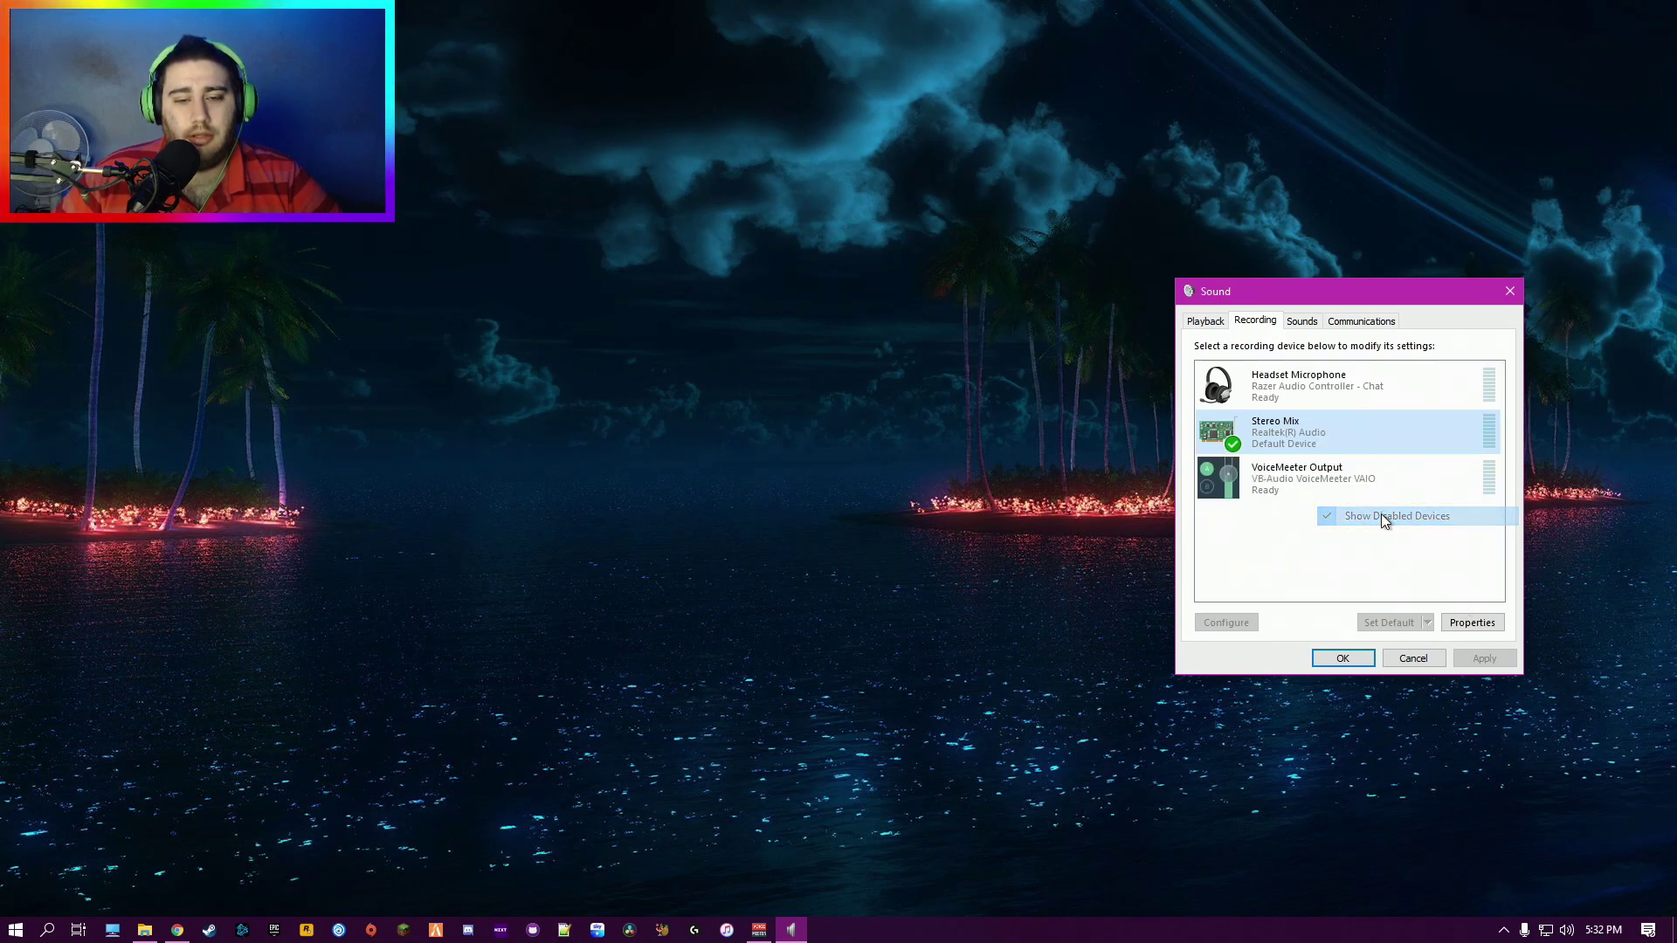
right_click(1327, 421)
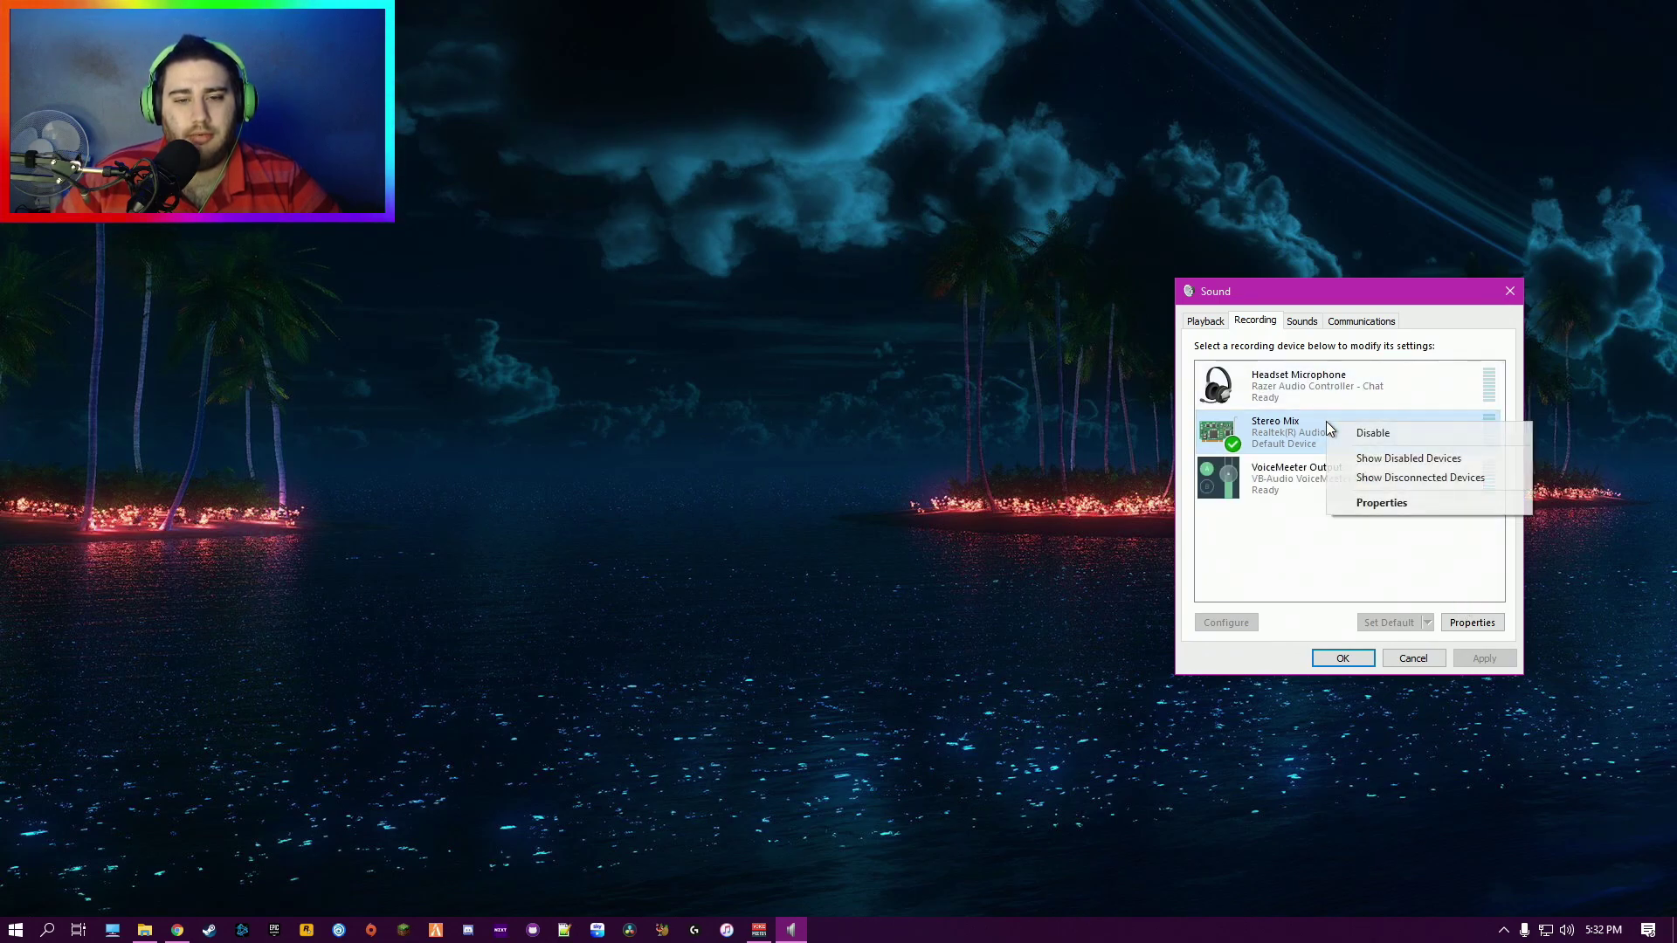
left_click(1371, 463)
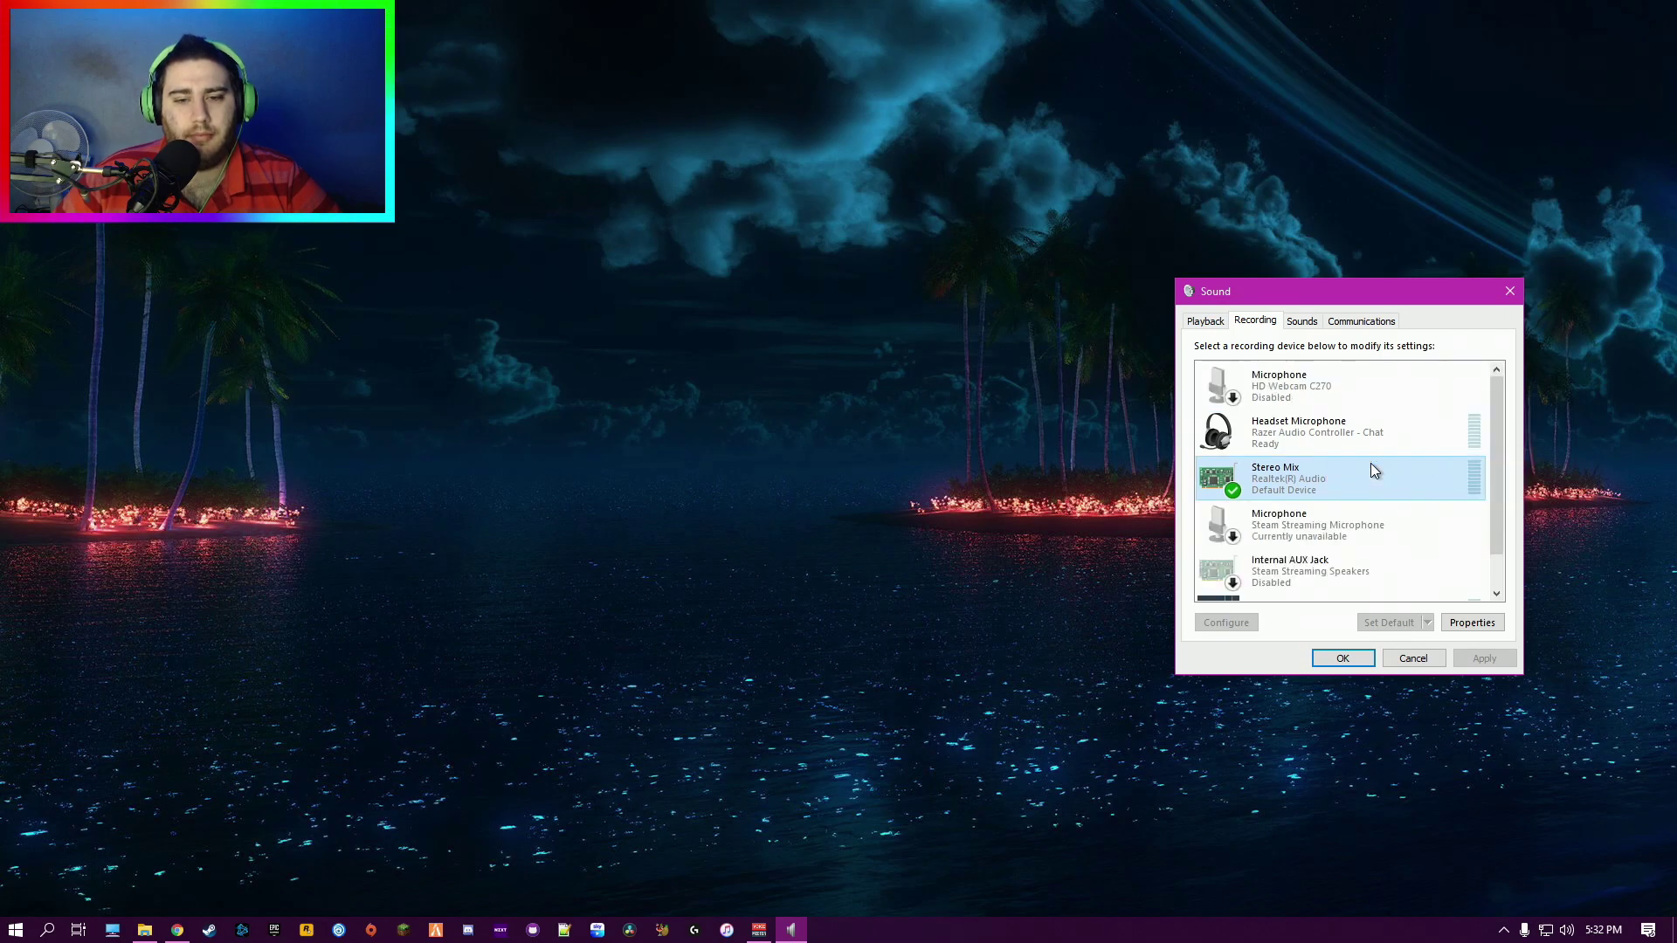
- Disable Stereo Mix and hide disabled devices, leaving Headset Microphone and VoiceMeeter Output
right_click(1370, 463)
left_click(1408, 476)
right_click(1377, 474)
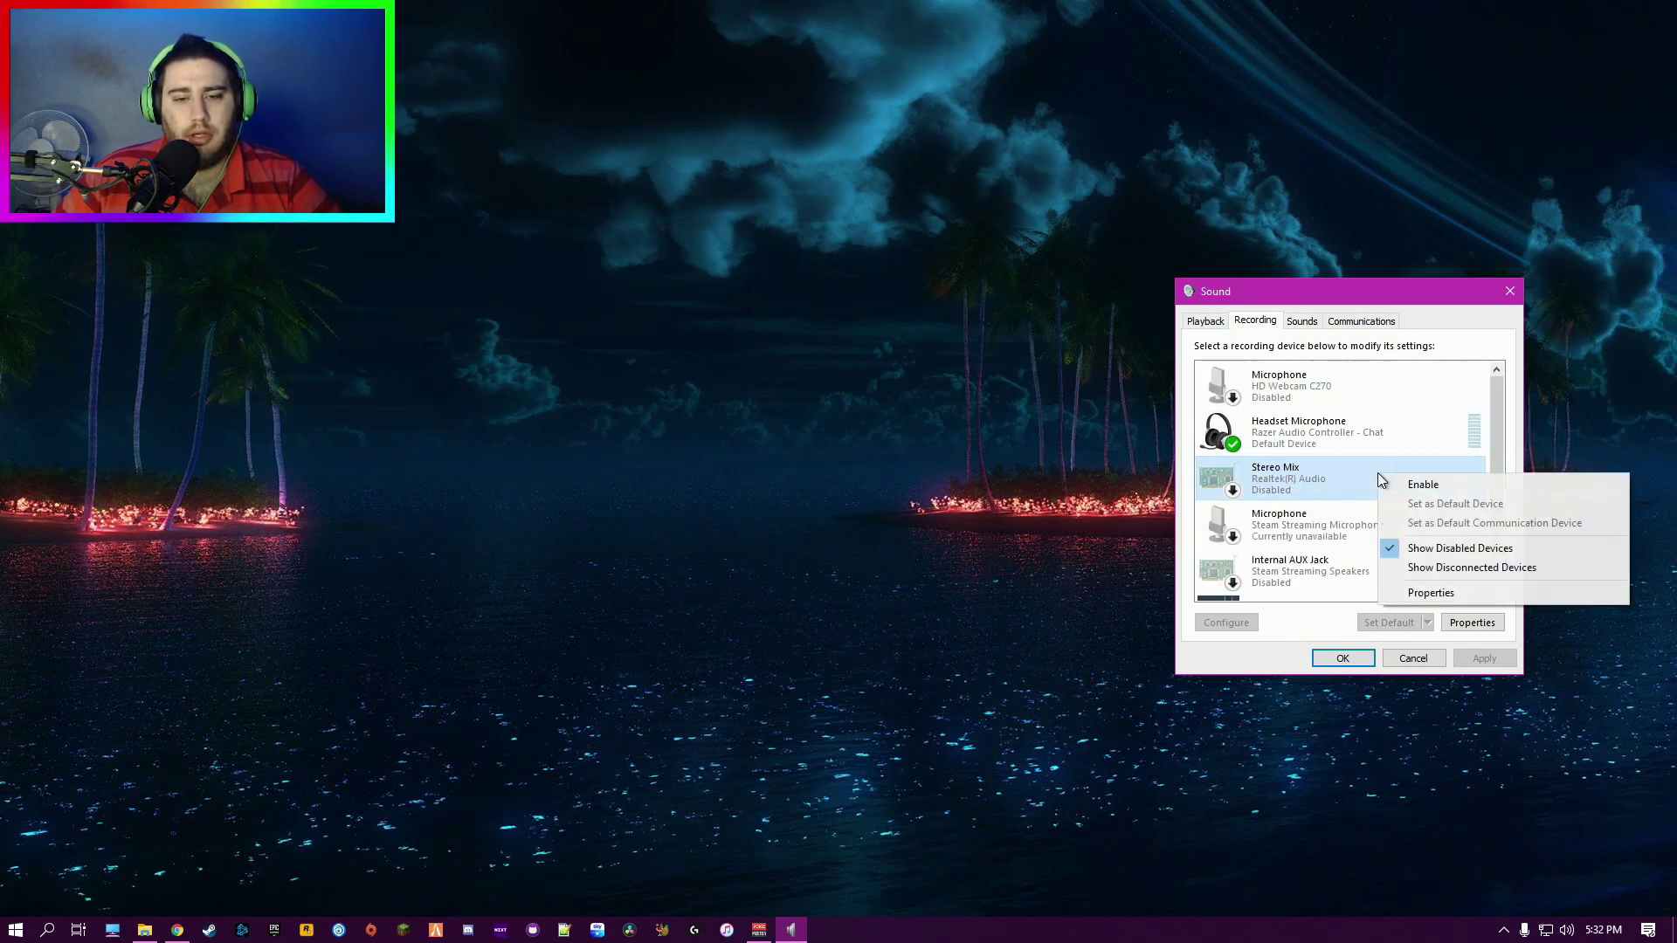
left_click(1425, 547)
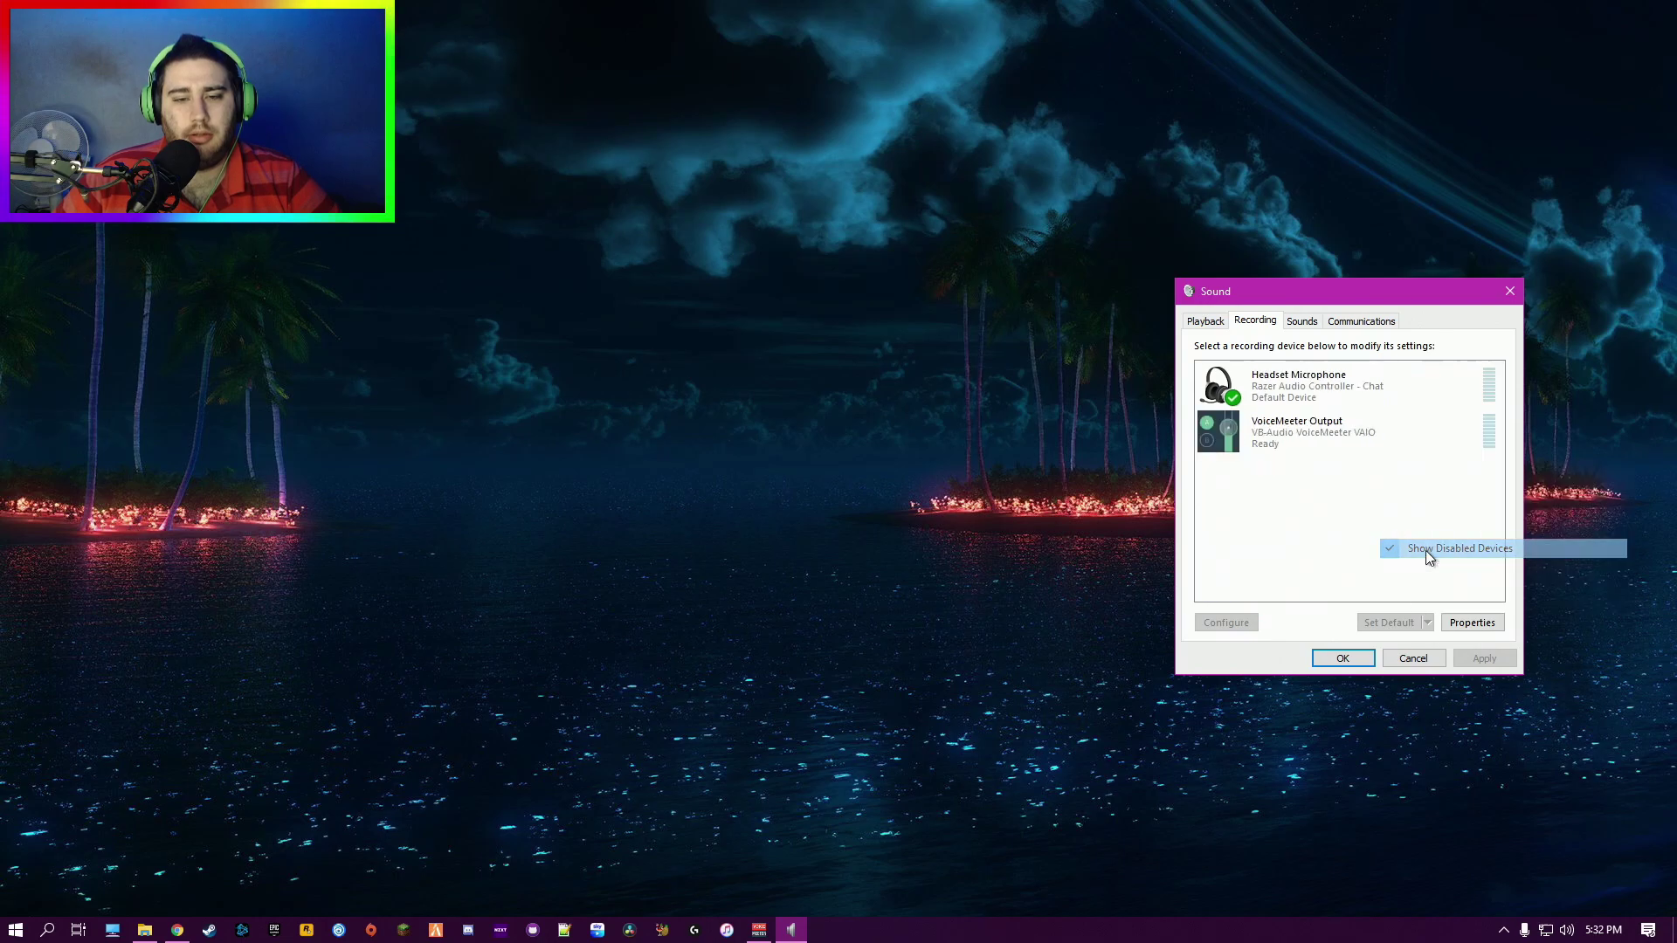
- Close the Sound window, browse the Voicemeeter download page, and minimize Chrome to reveal the mixer
left_click(1520, 297)
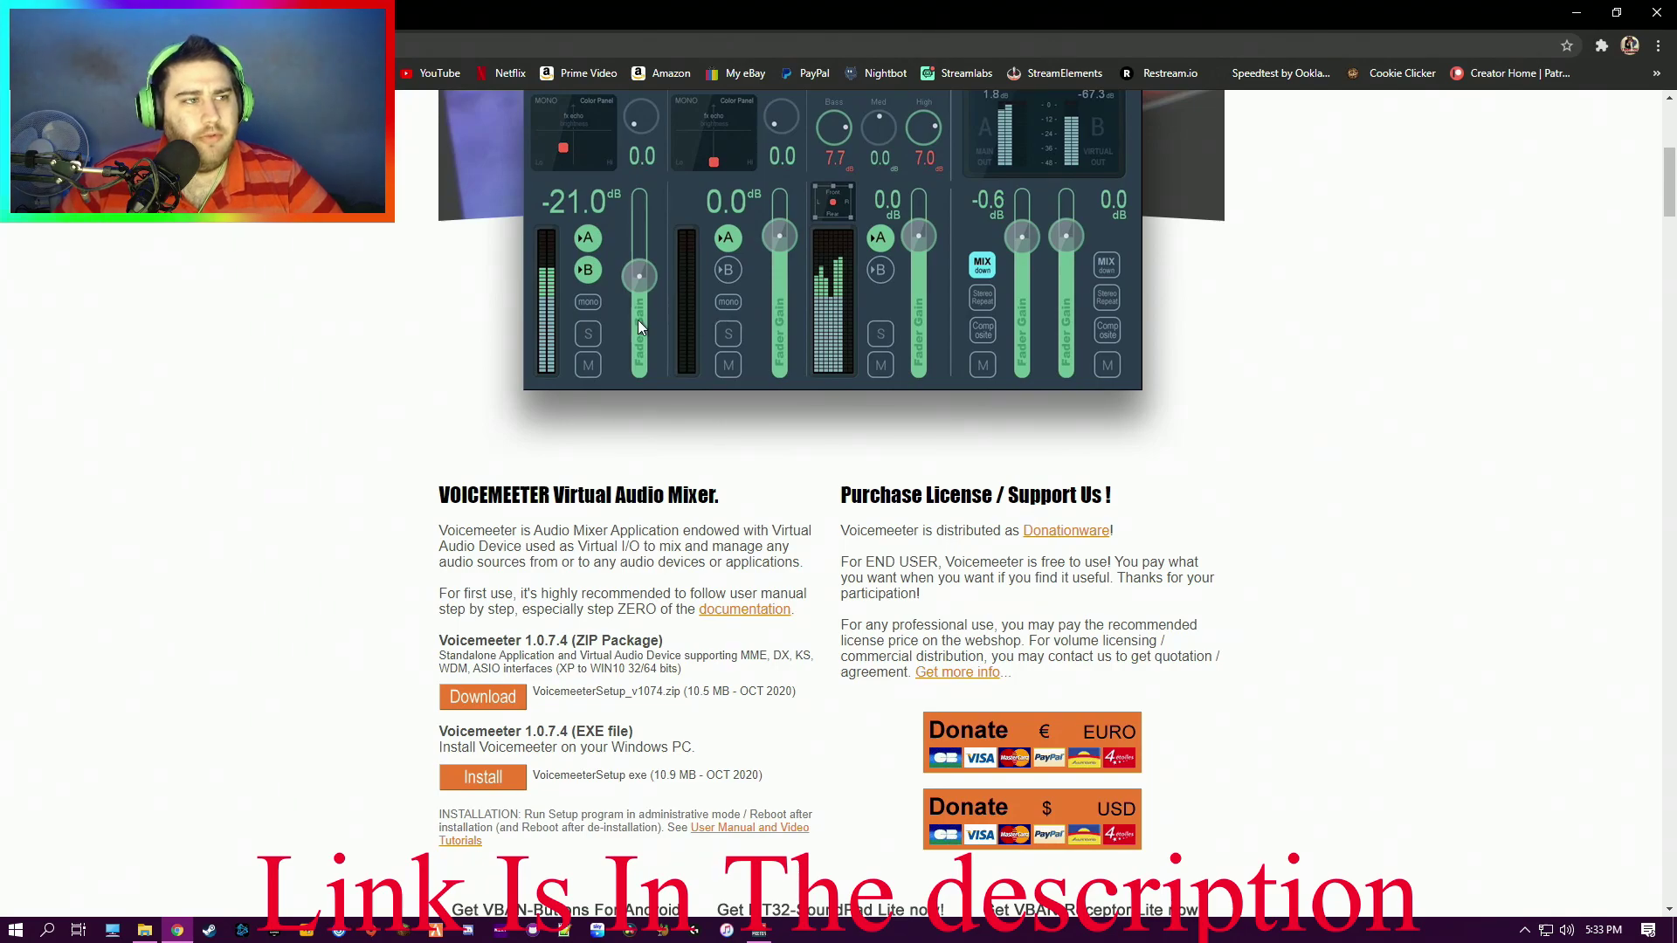
scroll(490, 317, "up", 6)
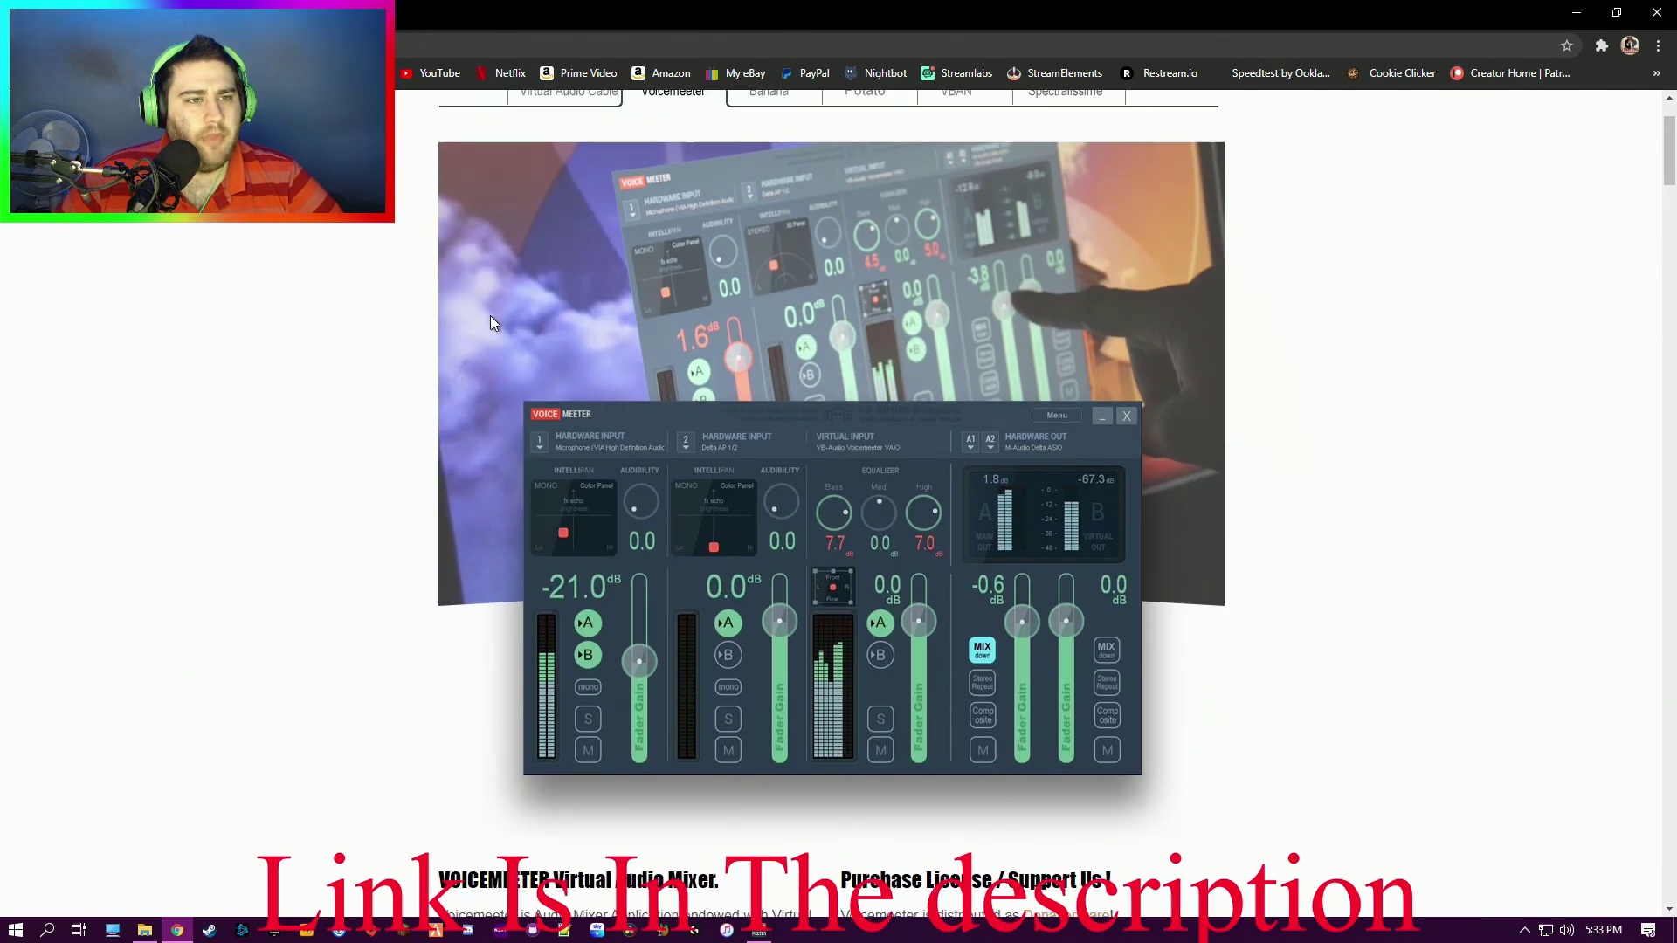
scroll(490, 316, "down", 5)
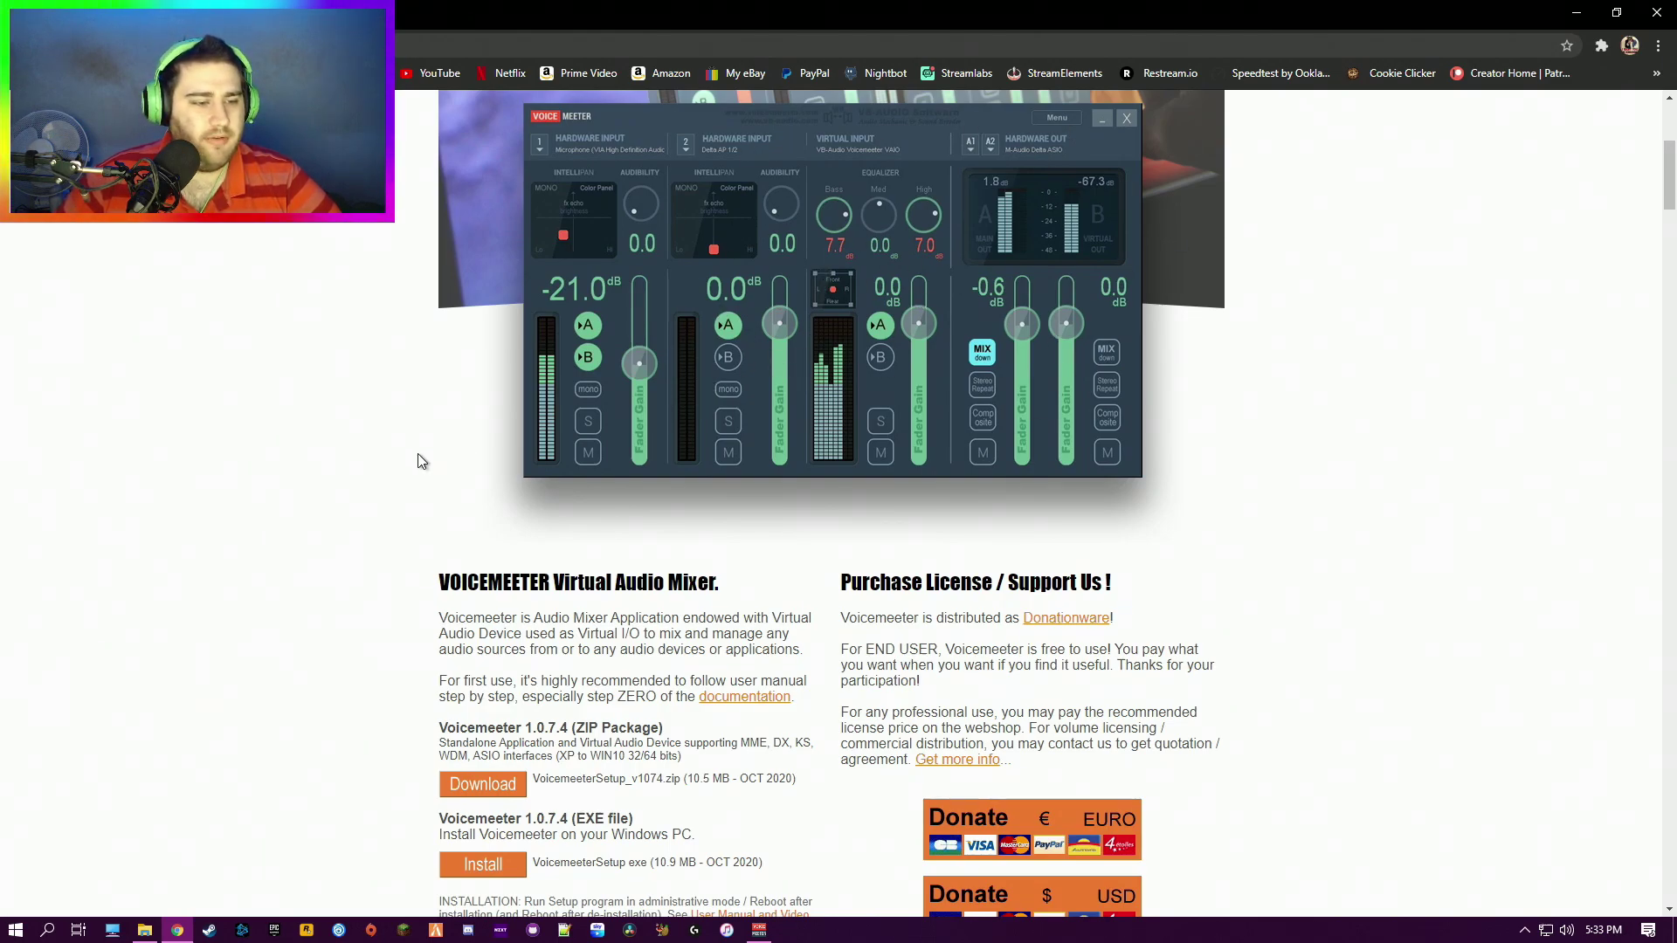
scroll(416, 529, "down", 3)
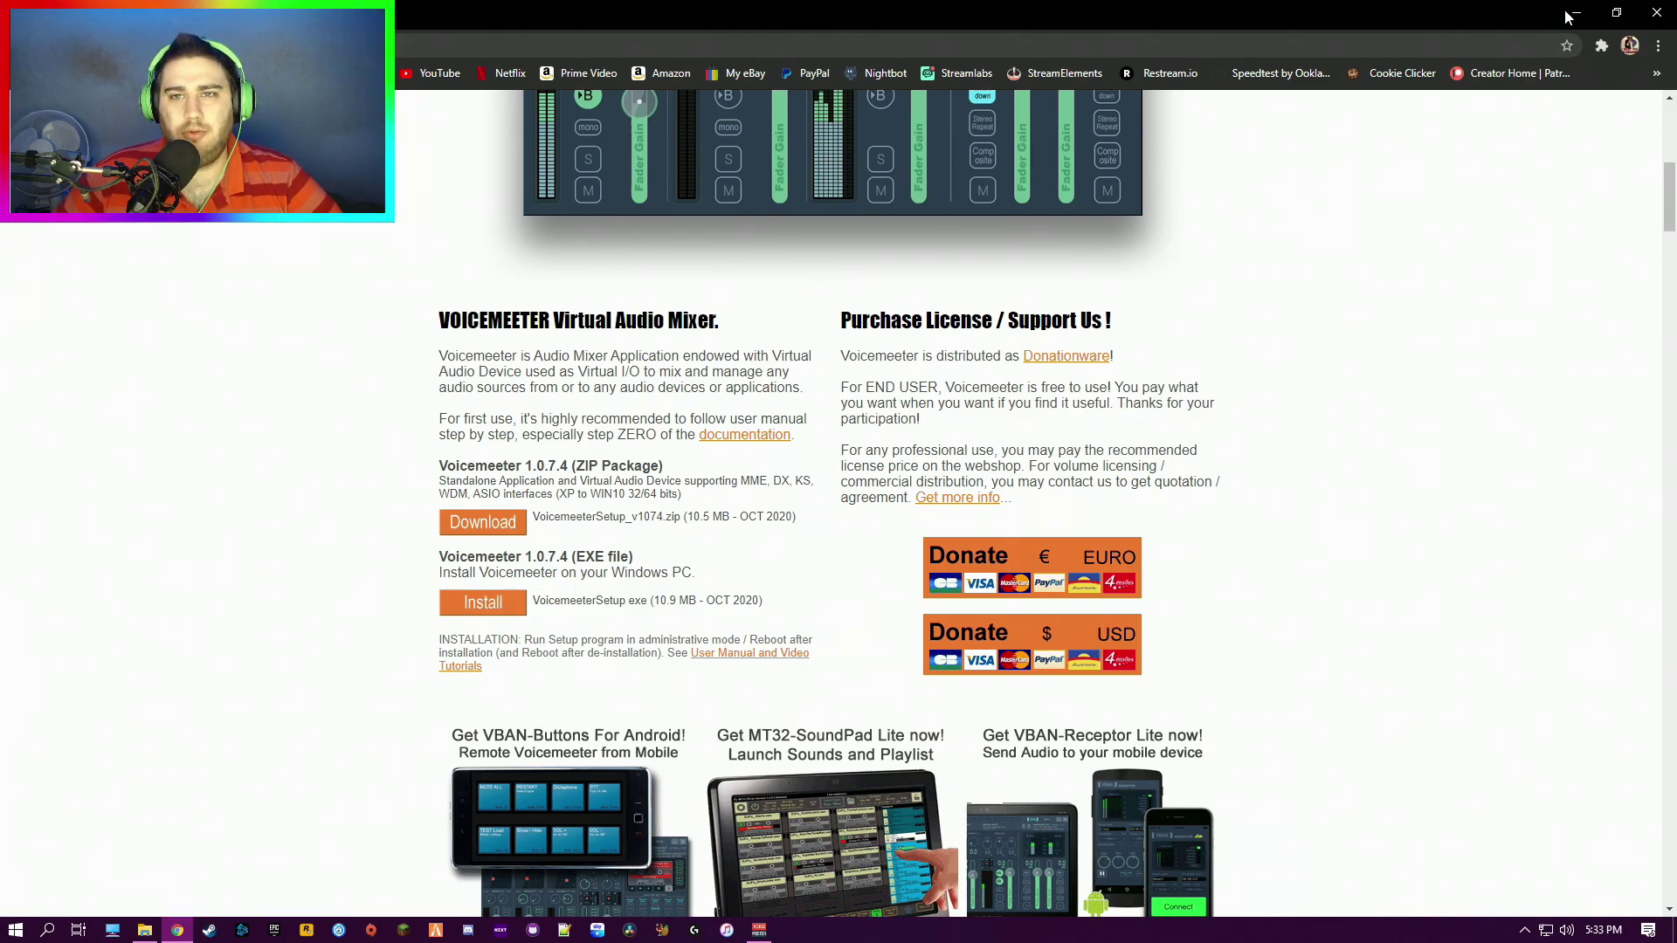
left_click(1579, 13)
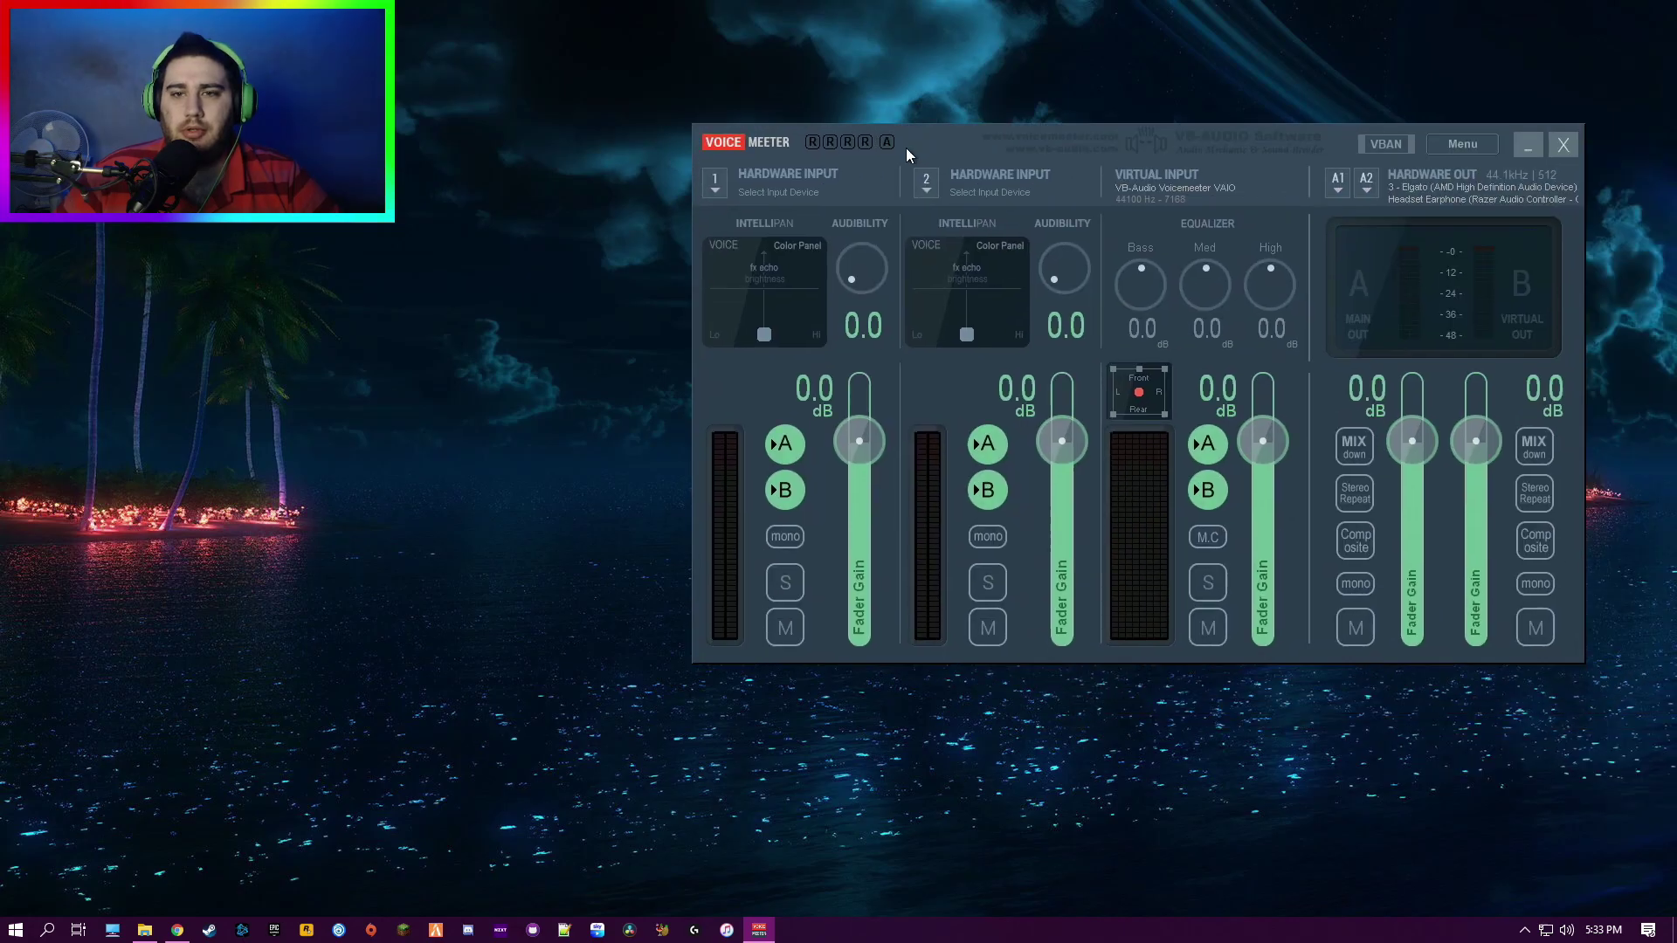
- Assign output A1 to WDM: 3 - Elgato and A2 to the Razer Headset Earphone
left_click_drag(698, 159, 733, 224)
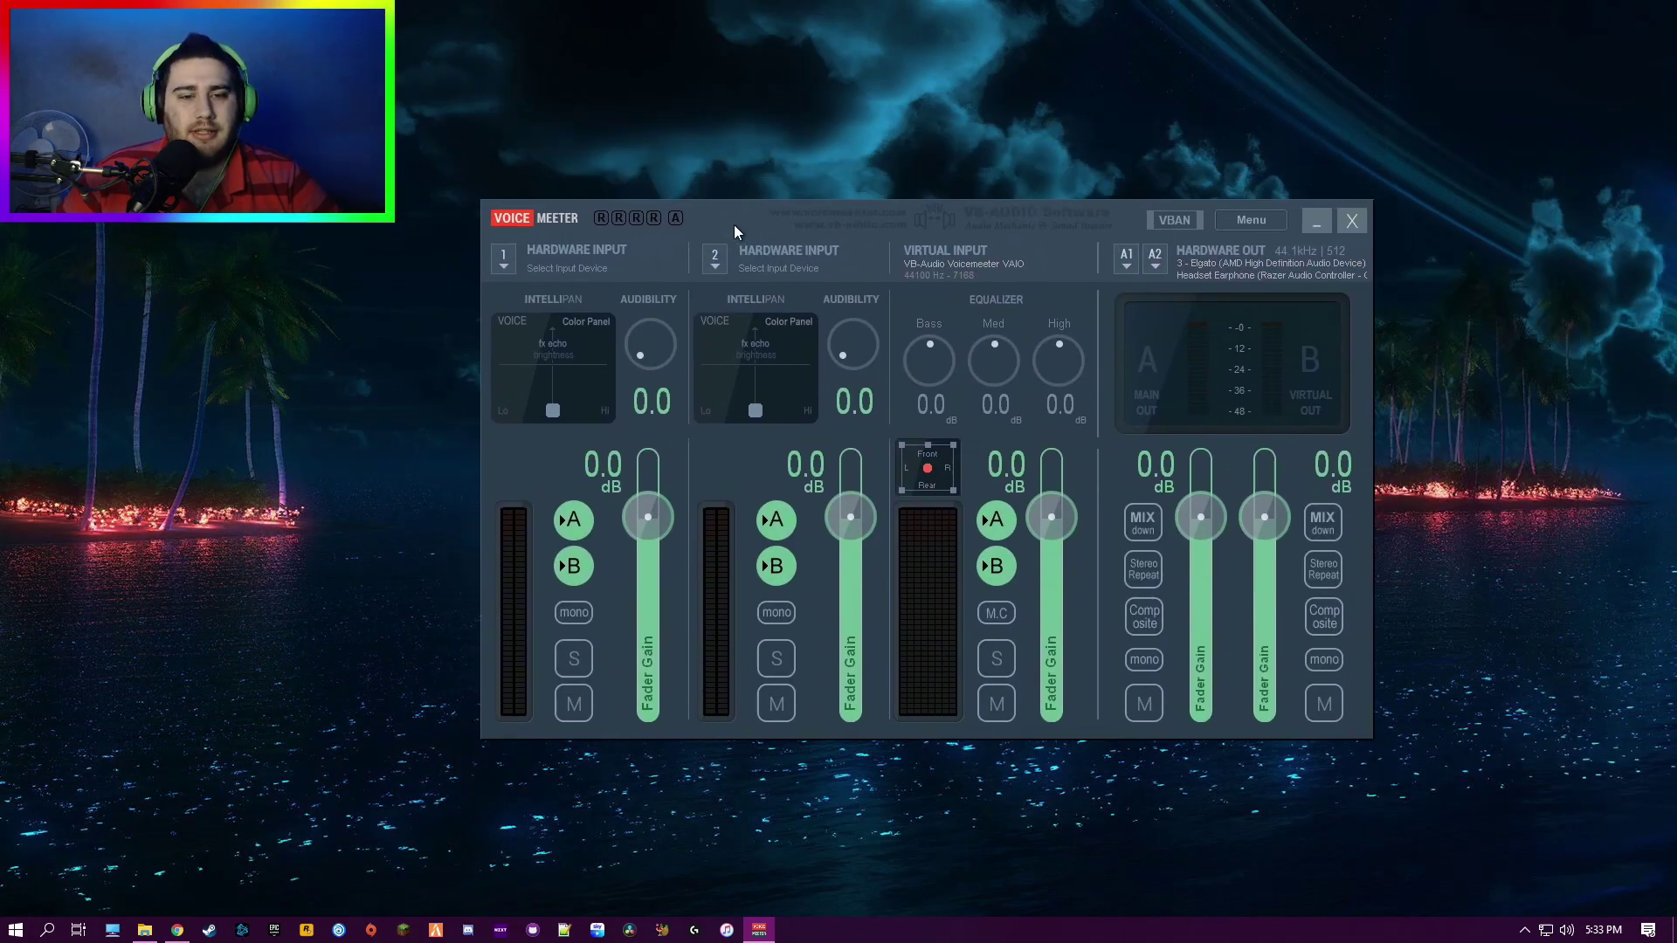
left_click(1128, 266)
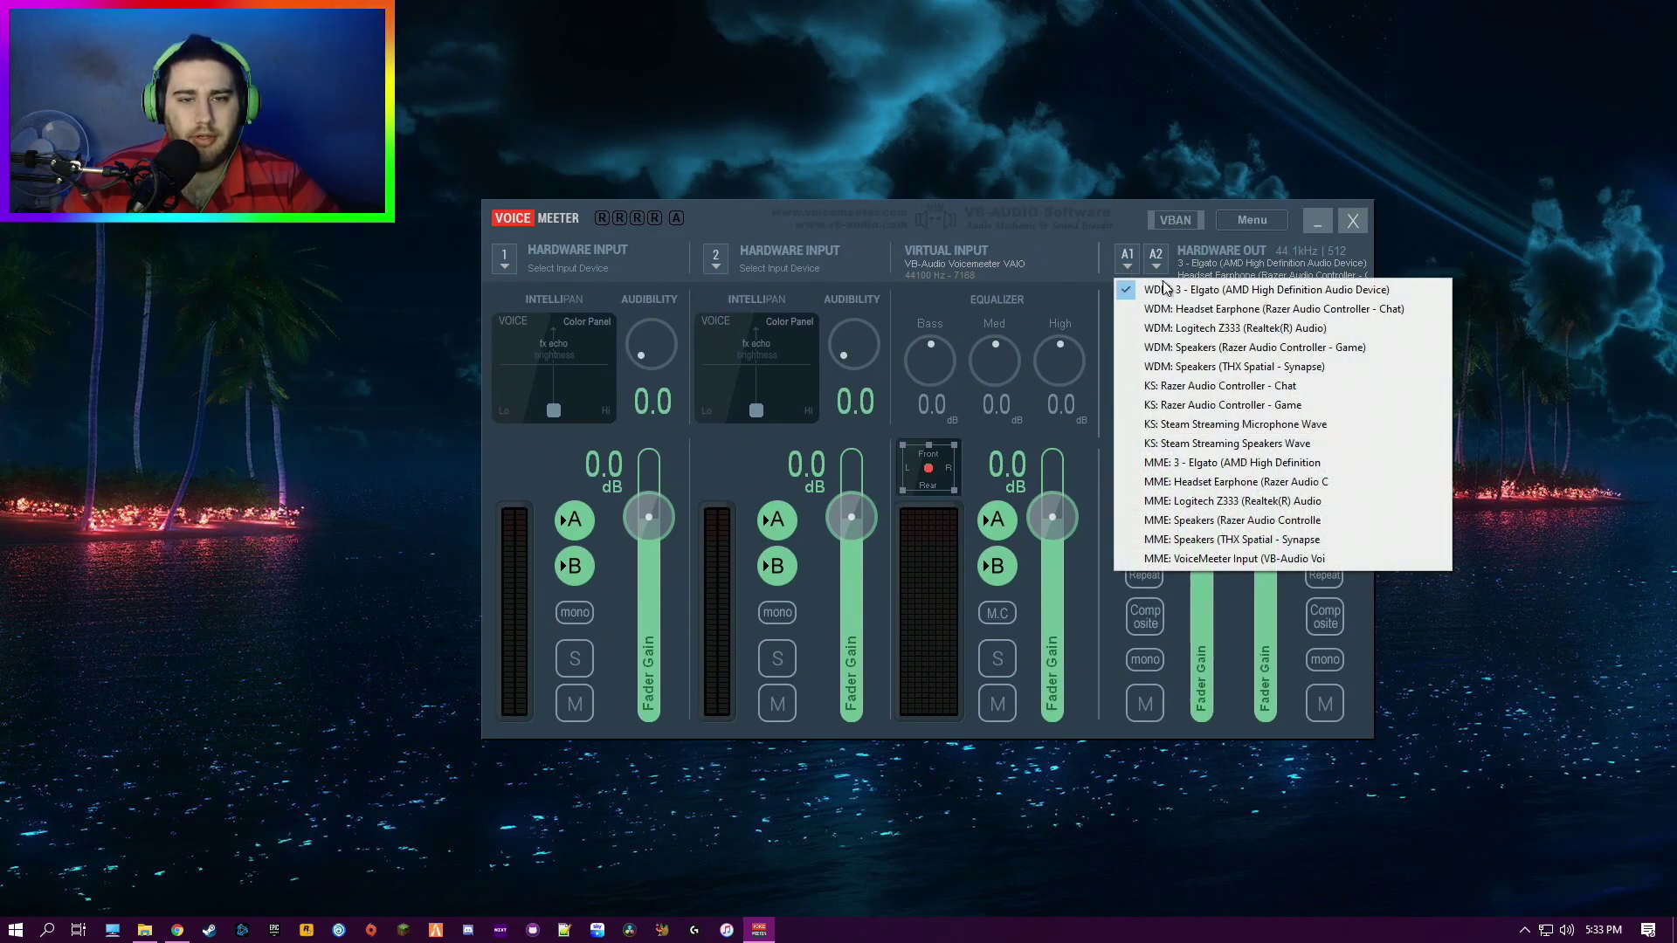
left_click(1328, 290)
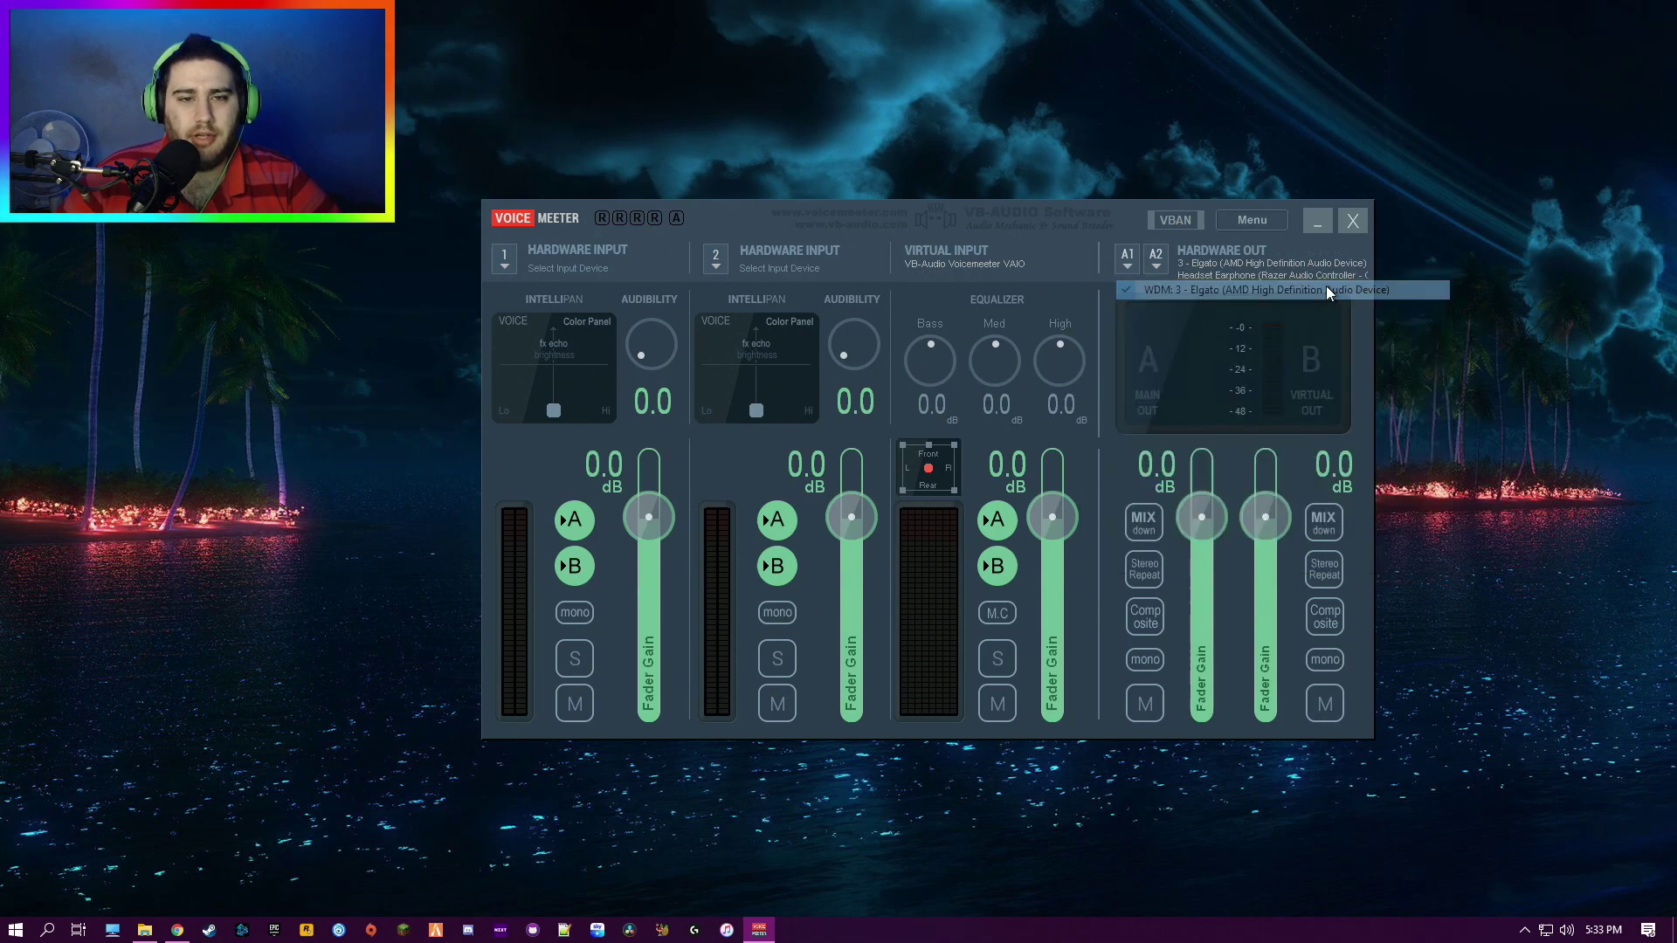
left_click(1154, 265)
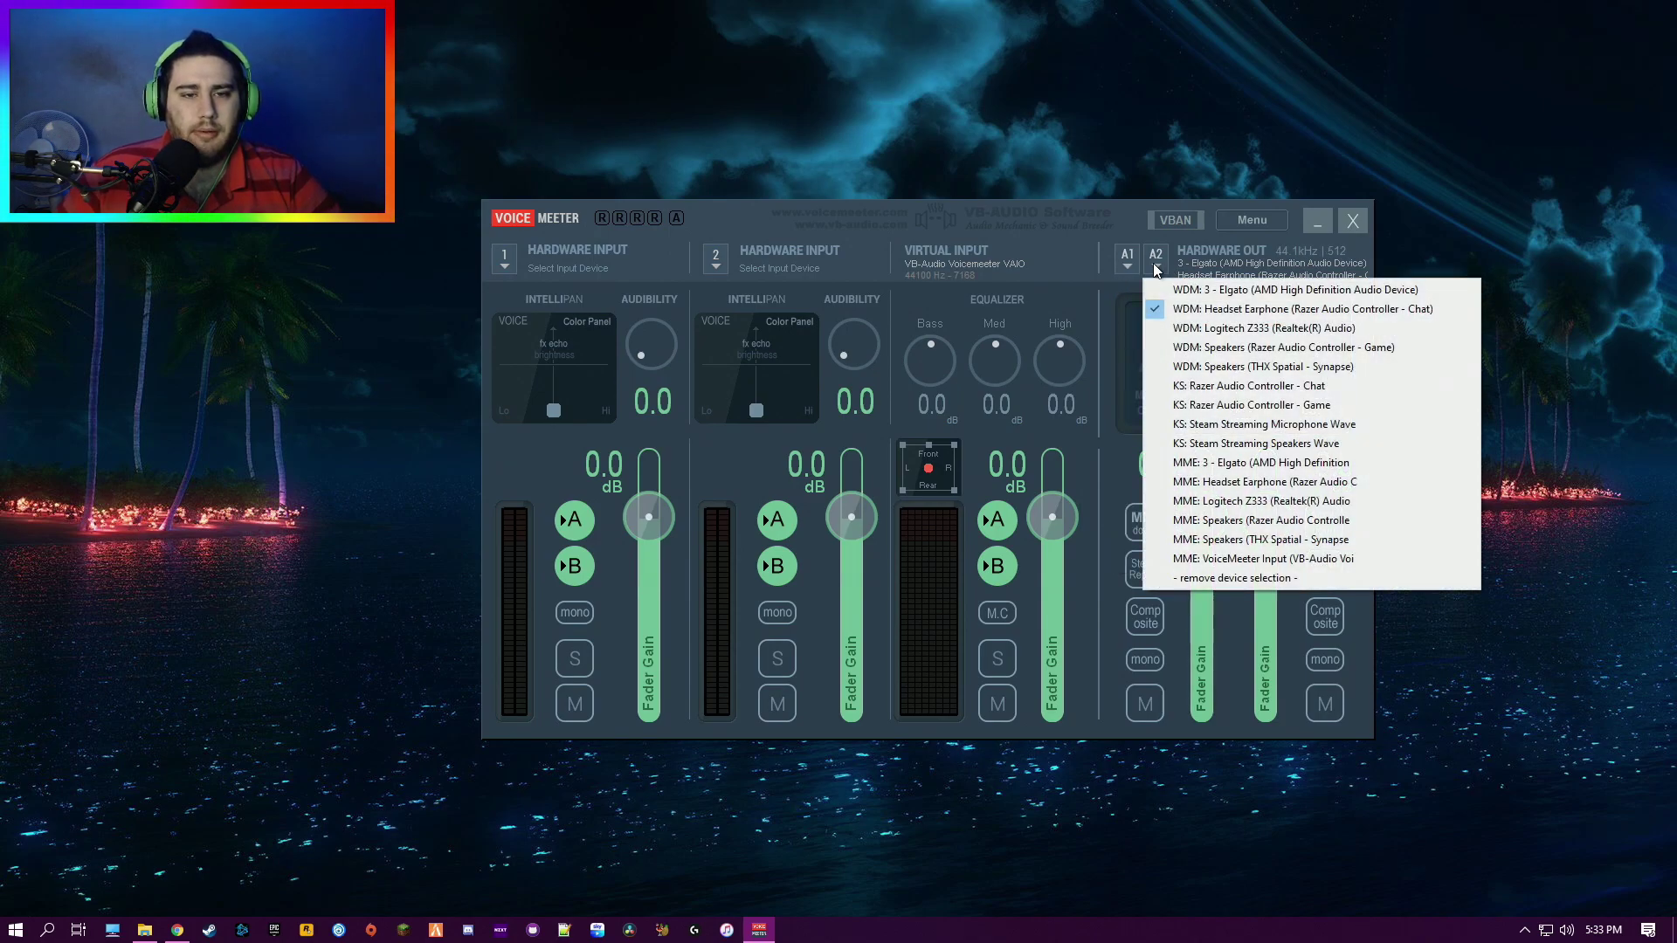
left_click(1276, 310)
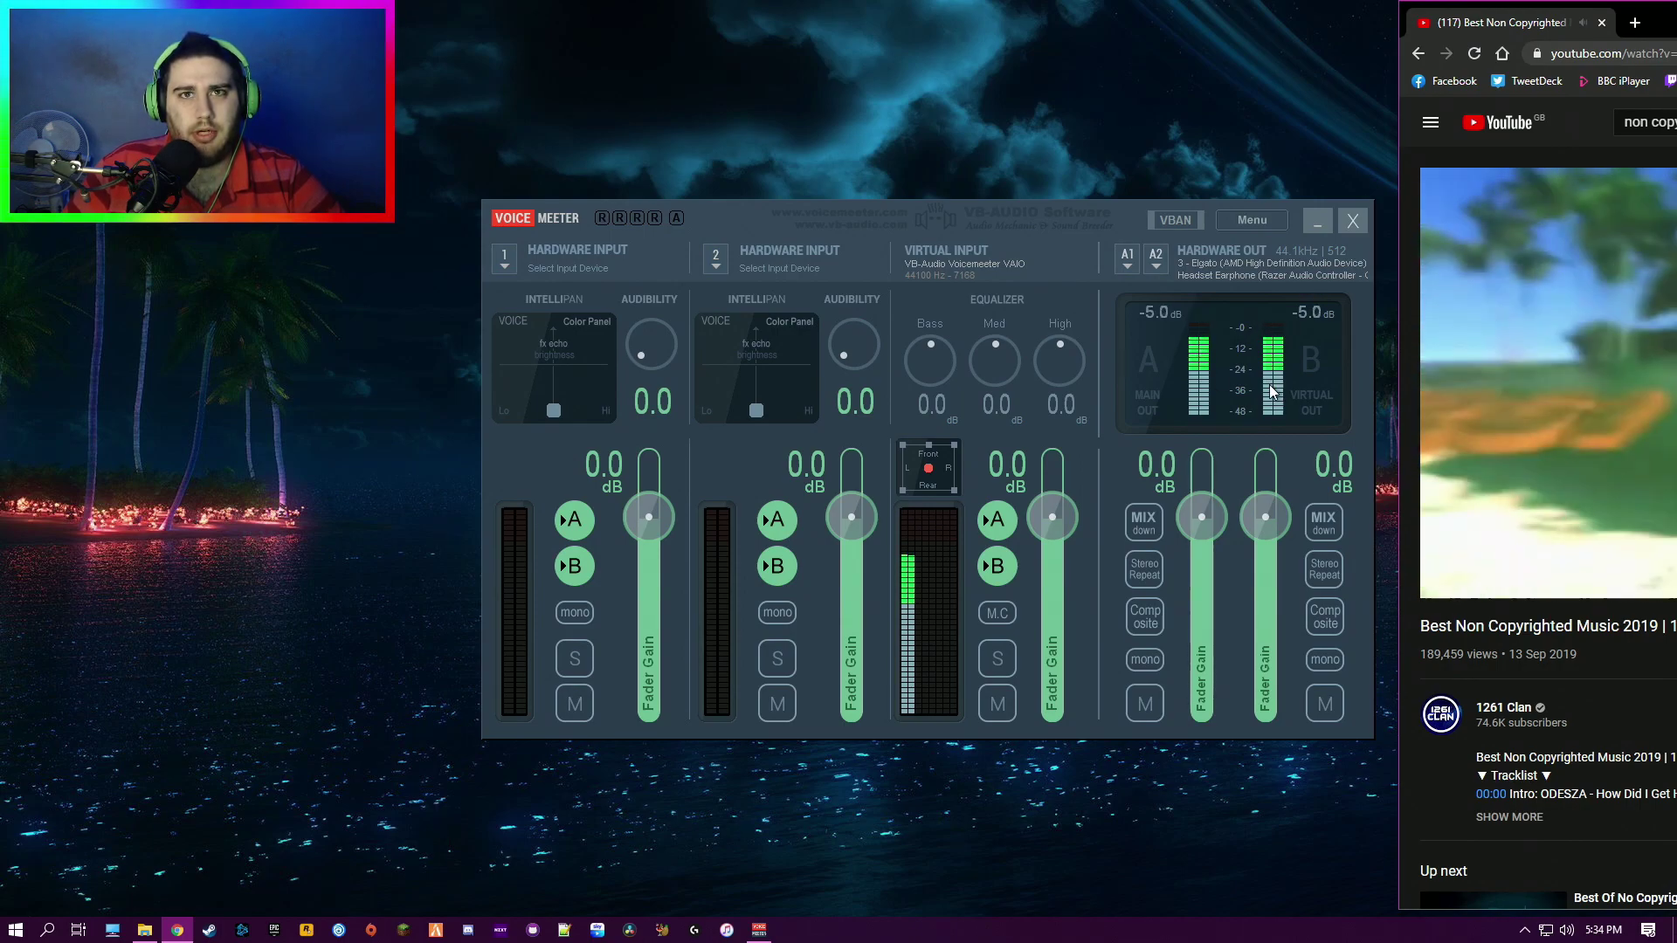
- Pause the YouTube test music after the A and B meters have responded
left_click(1451, 583)
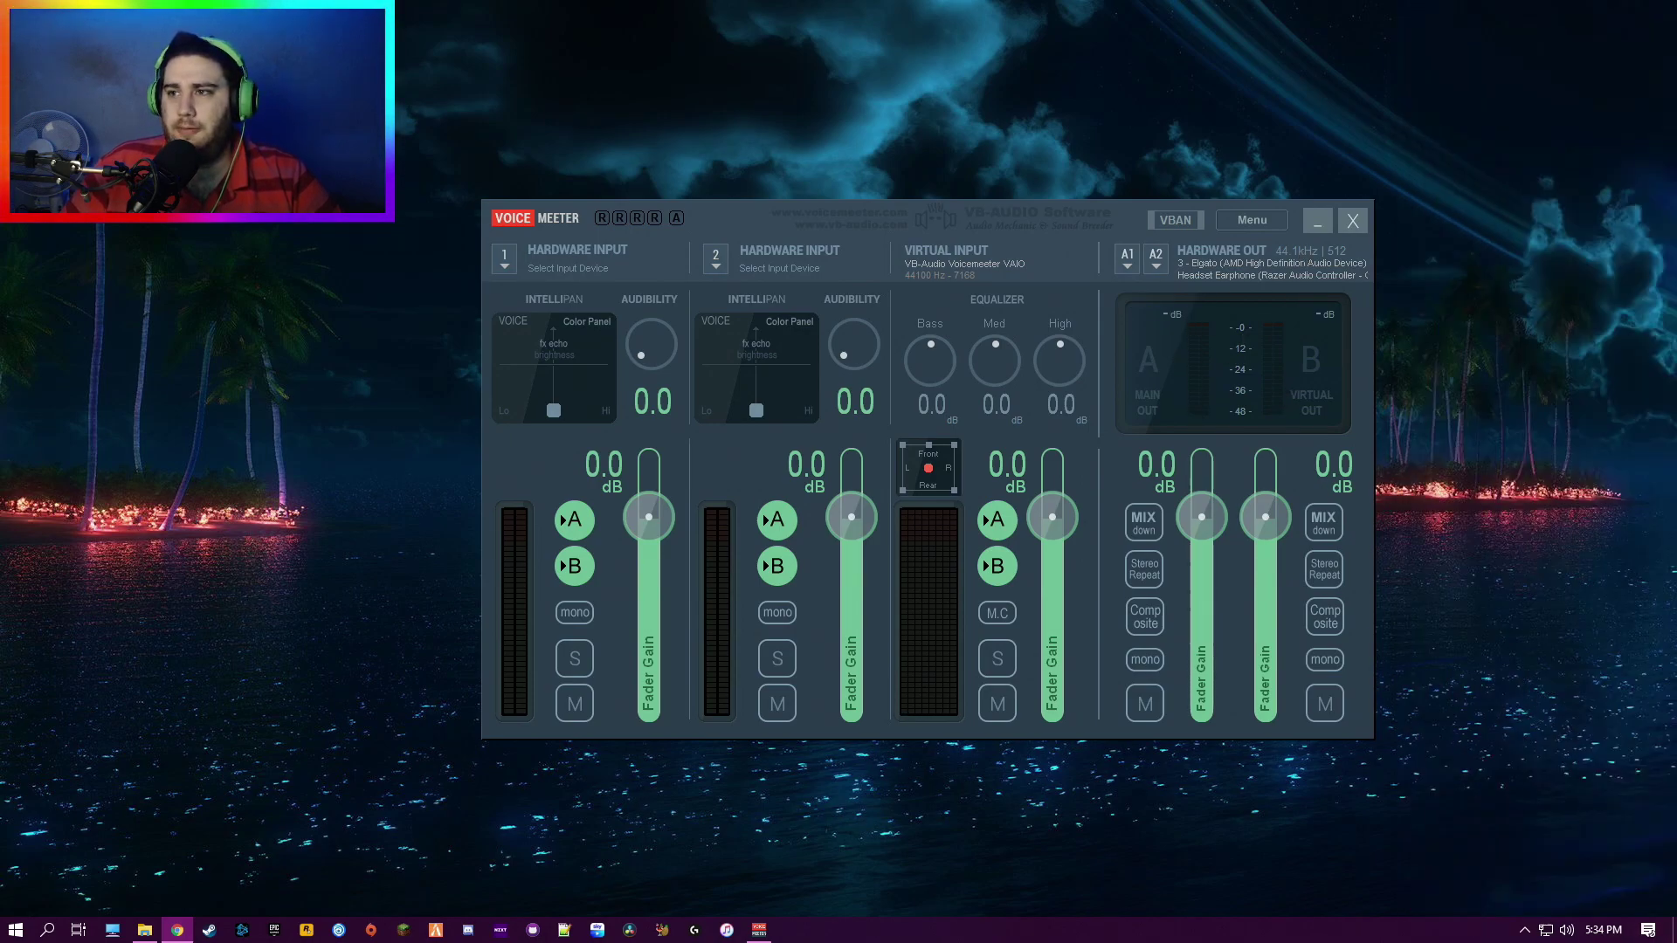
- Move the Voicemeeter window up-right, then nudge it slightly left and down
left_click_drag(725, 218, 889, 123)
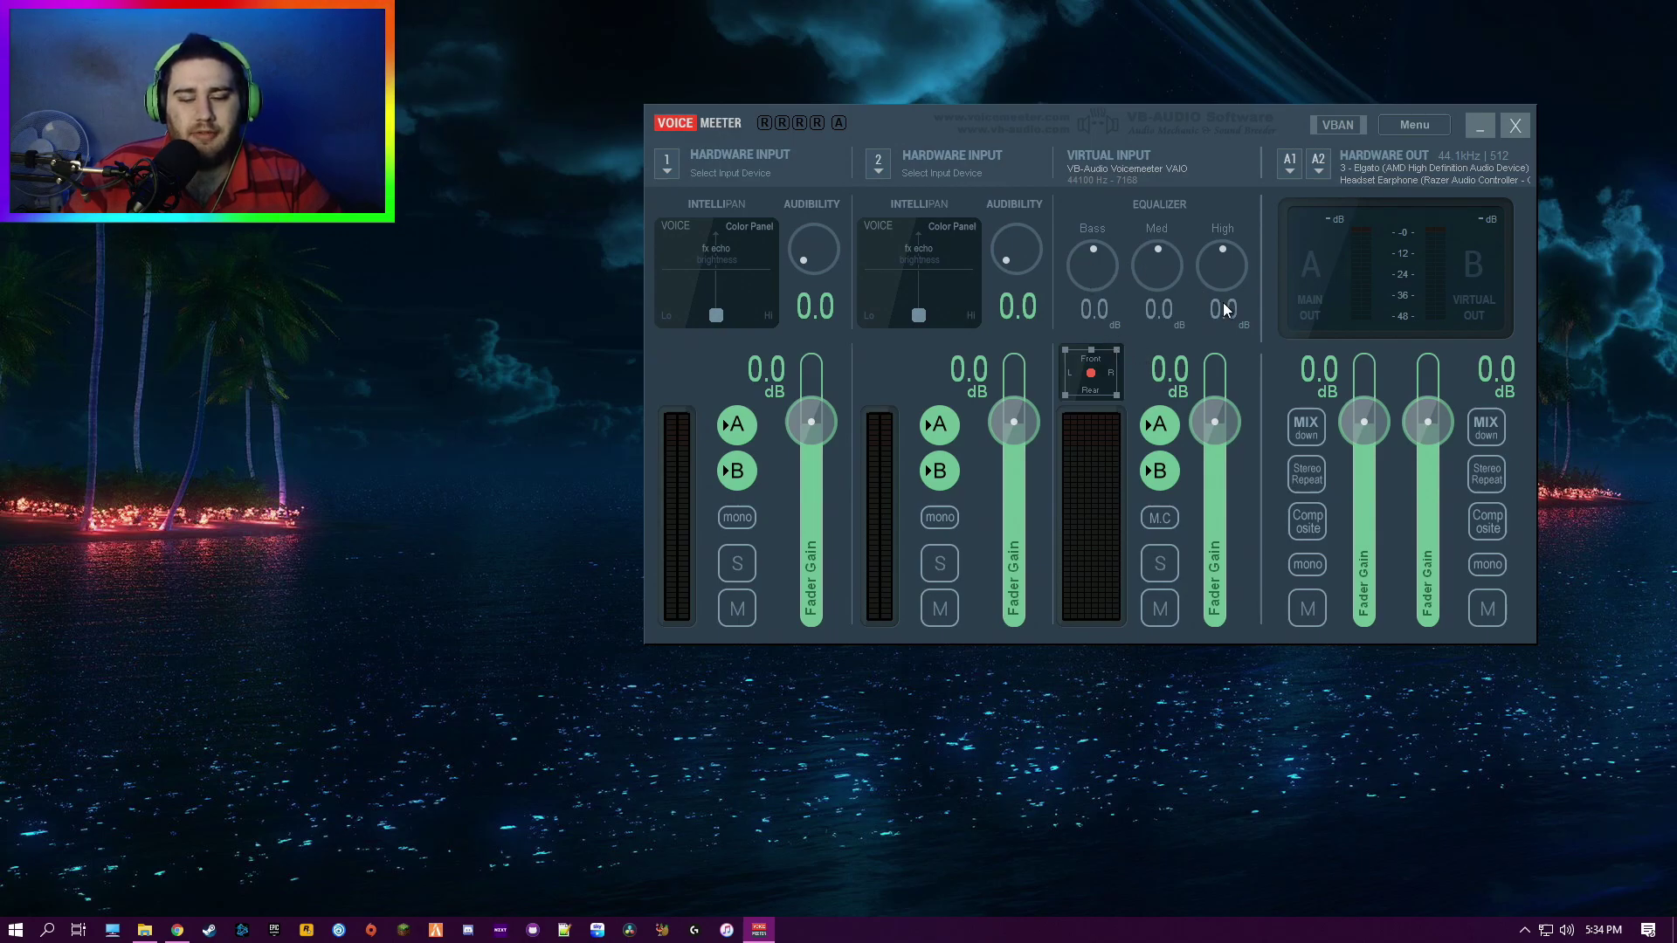
left_click_drag(1293, 117, 1273, 171)
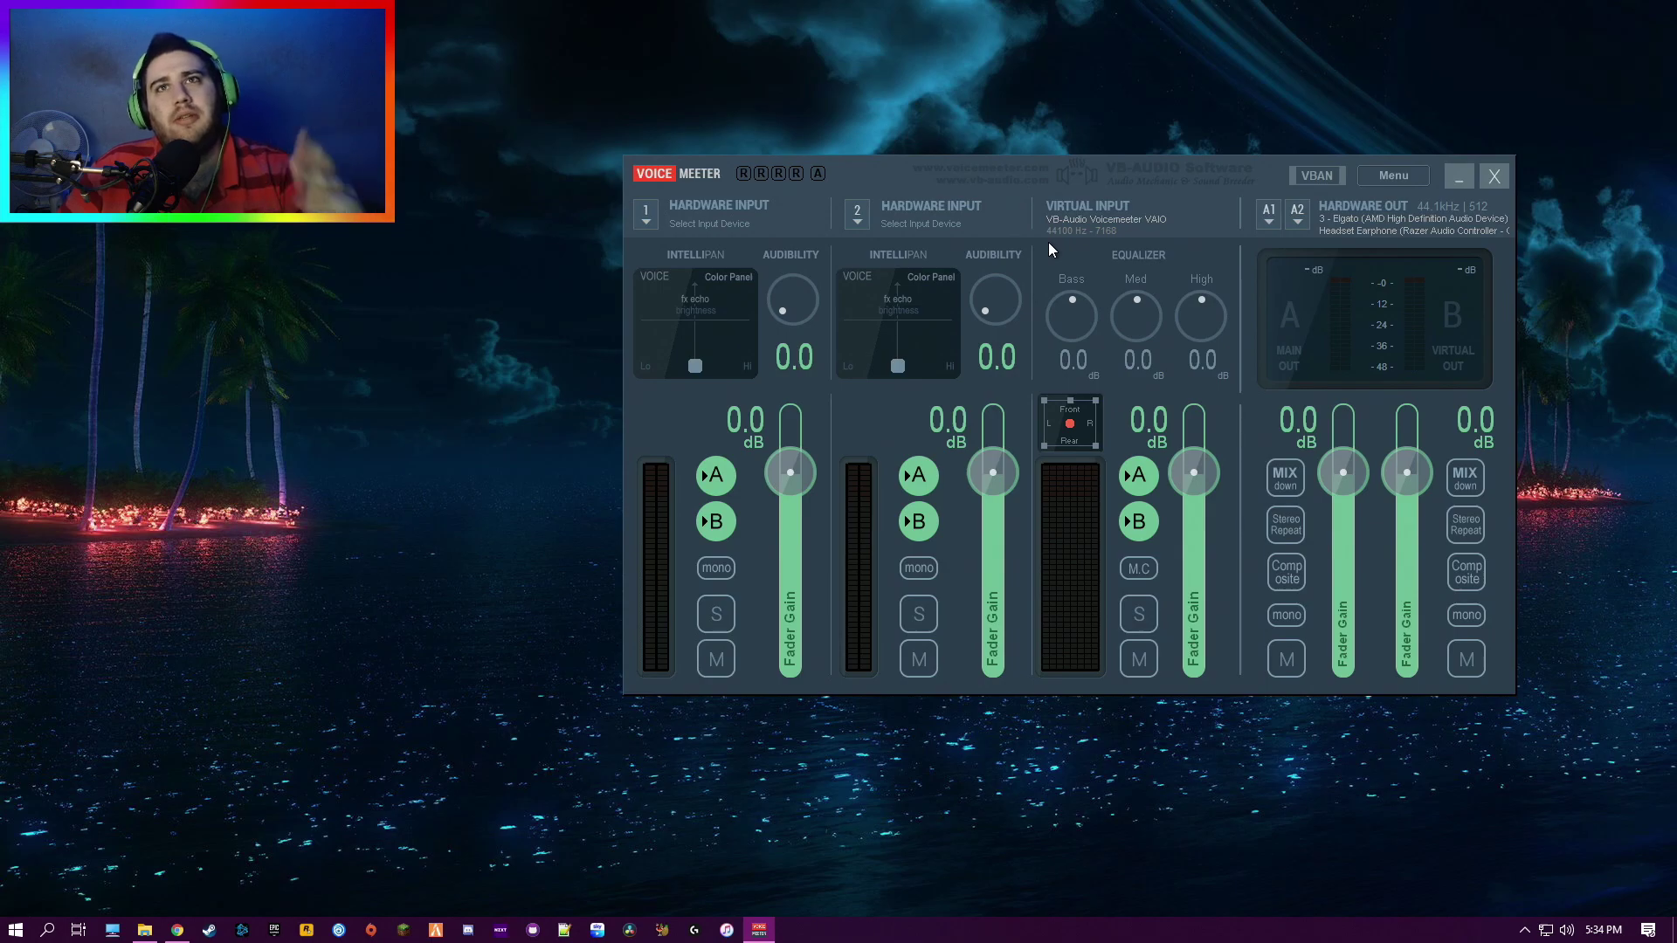
- Restart the Voicemeeter audio engine from its tray icon and show the mixer's Menu
left_click(1526, 930)
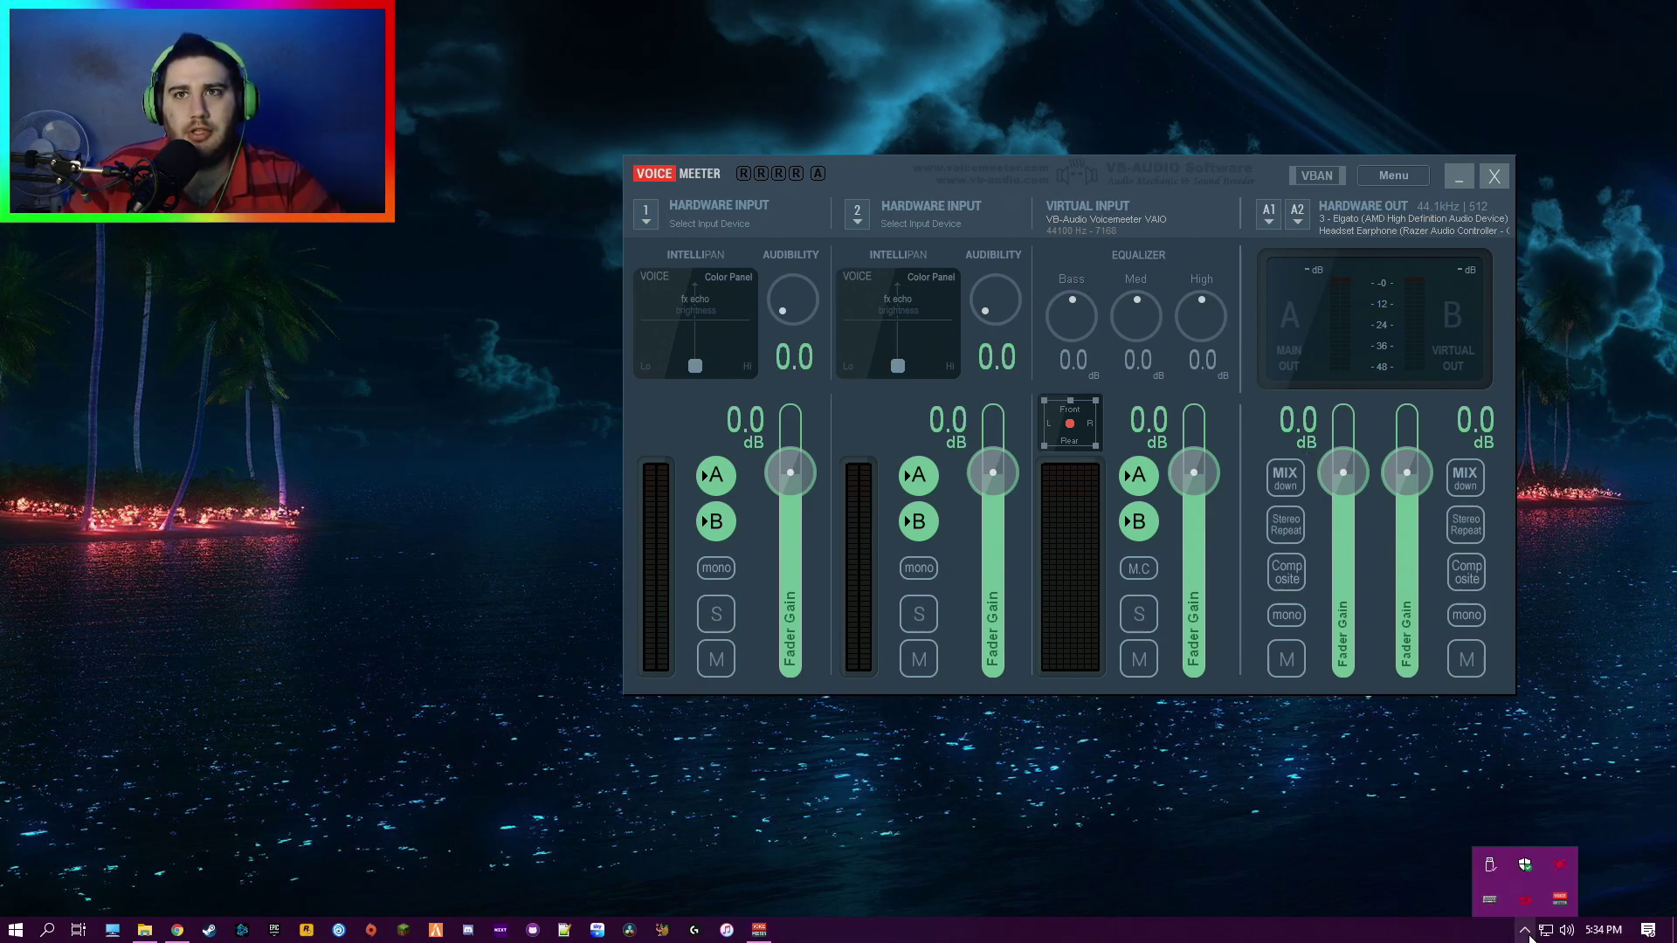
right_click(1562, 905)
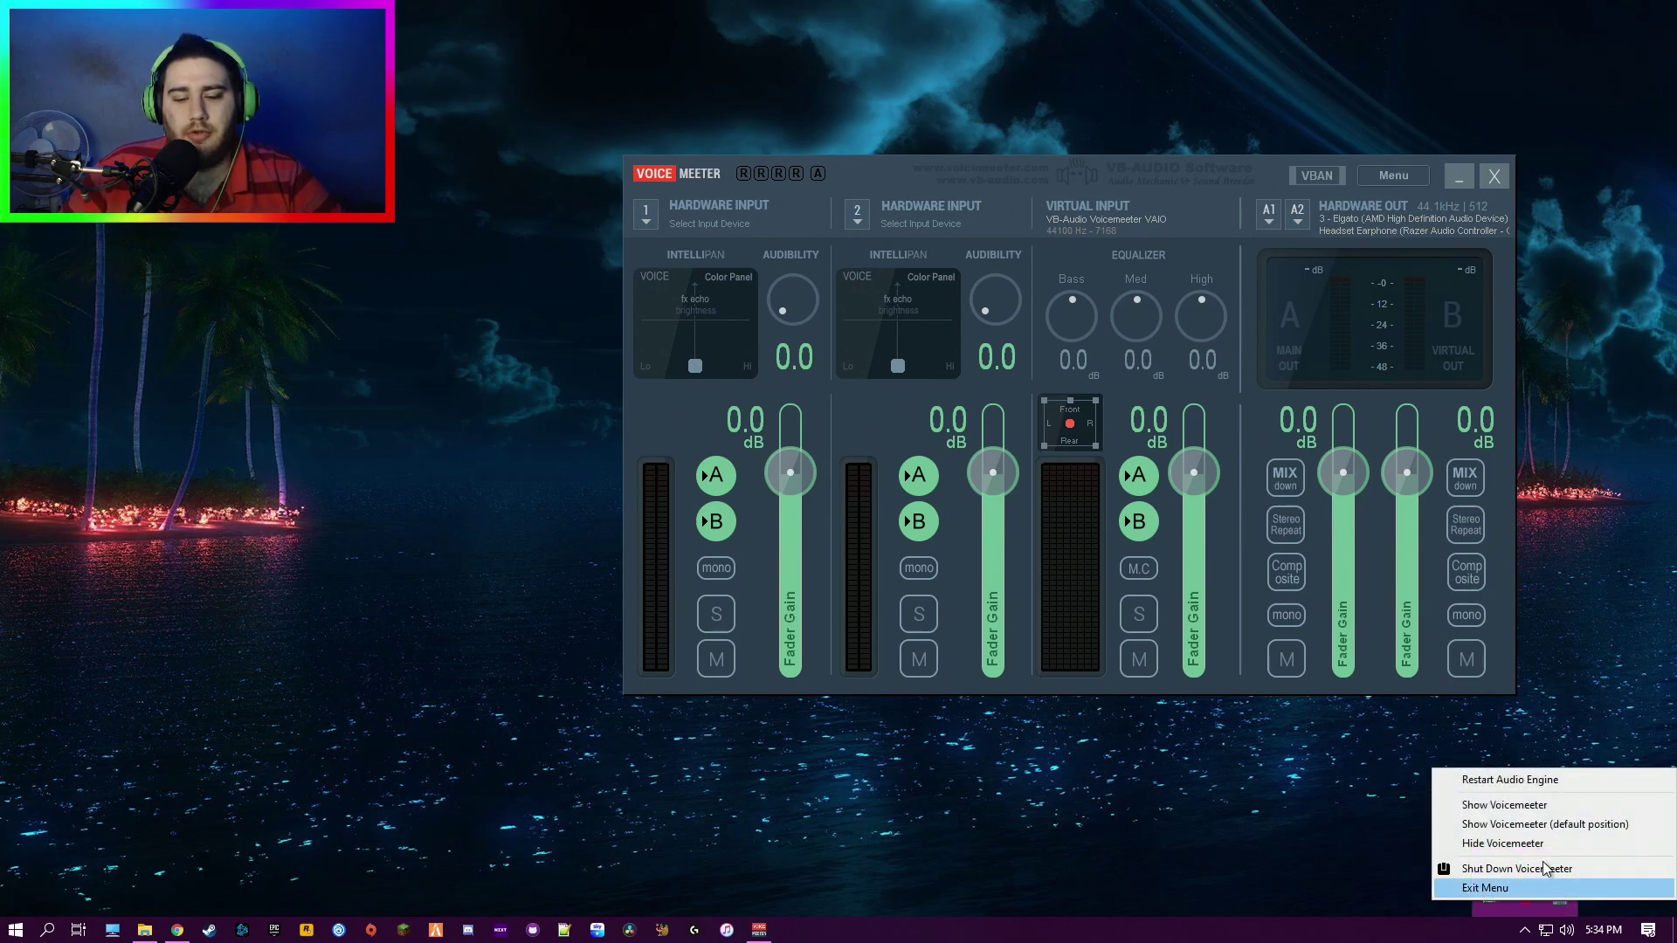
left_click(1504, 781)
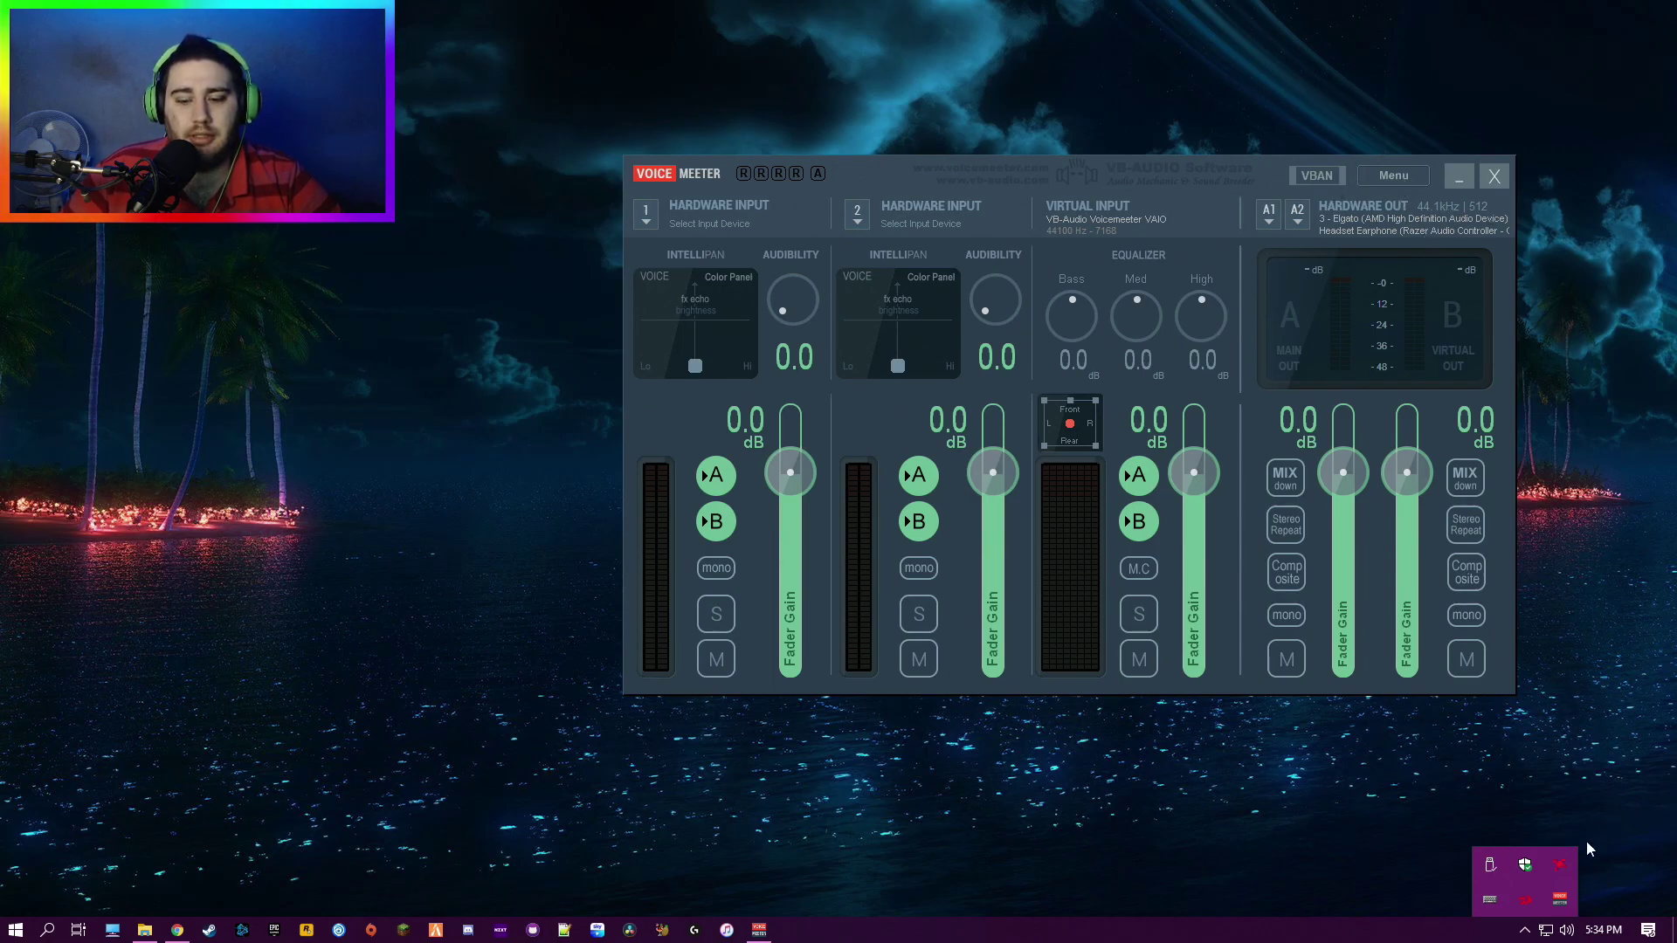
left_click(1245, 108)
left_click(1393, 179)
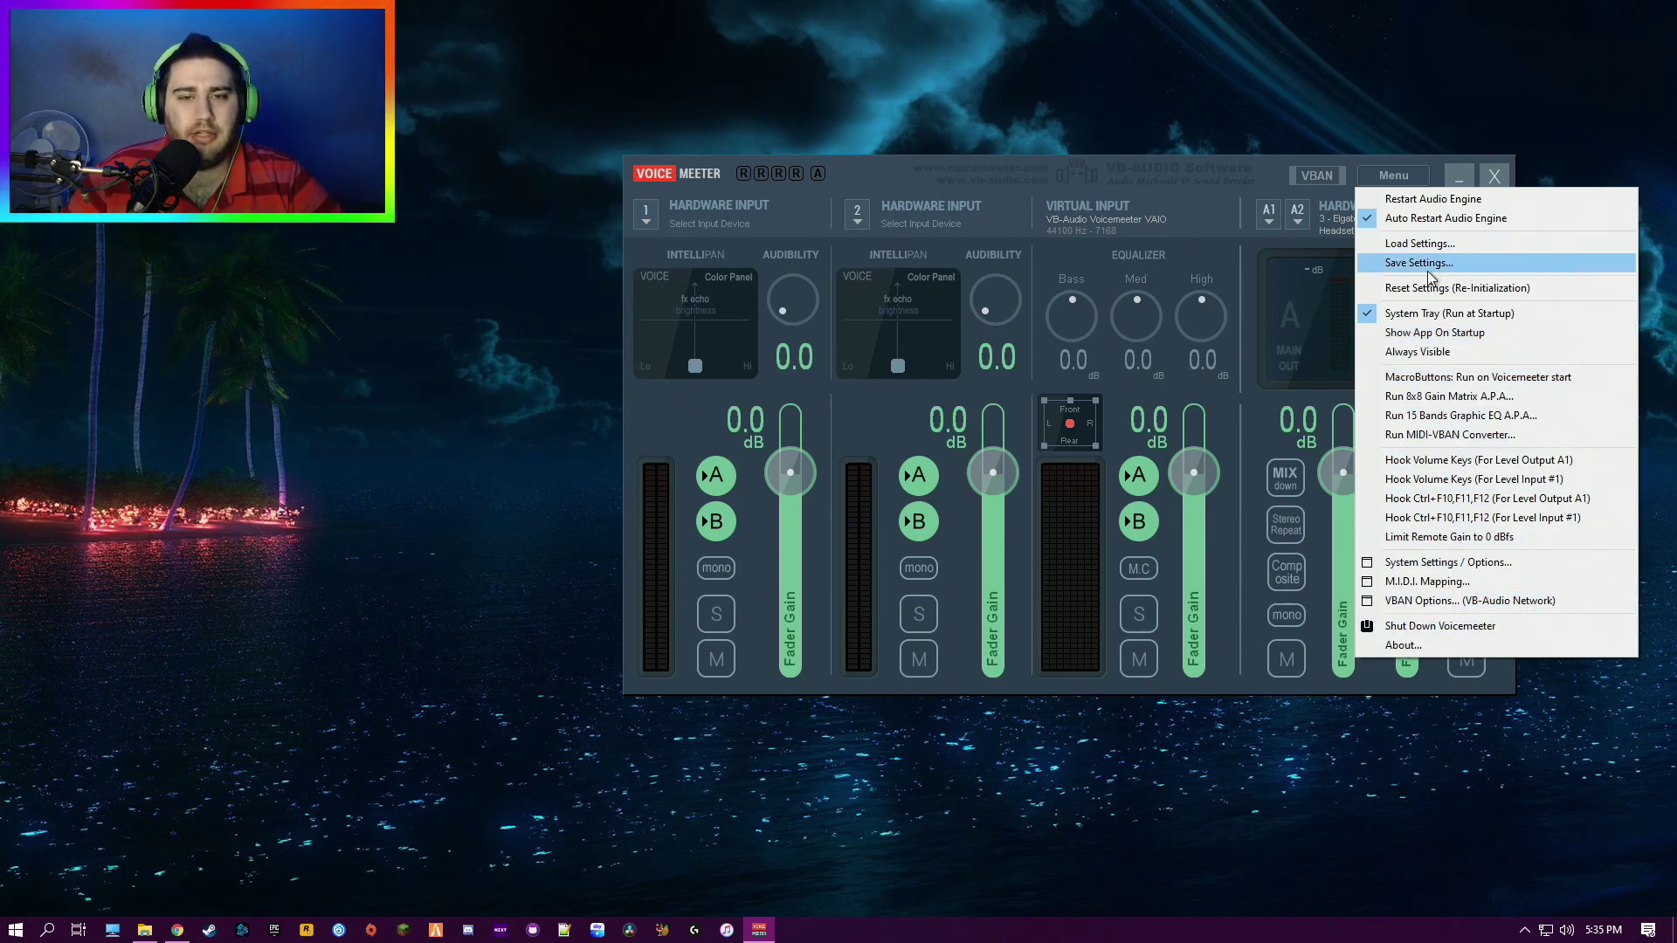
- Drag the Voicemeeter mixer to the top-left corner of the screen
left_click_drag(872, 174, 249, 22)
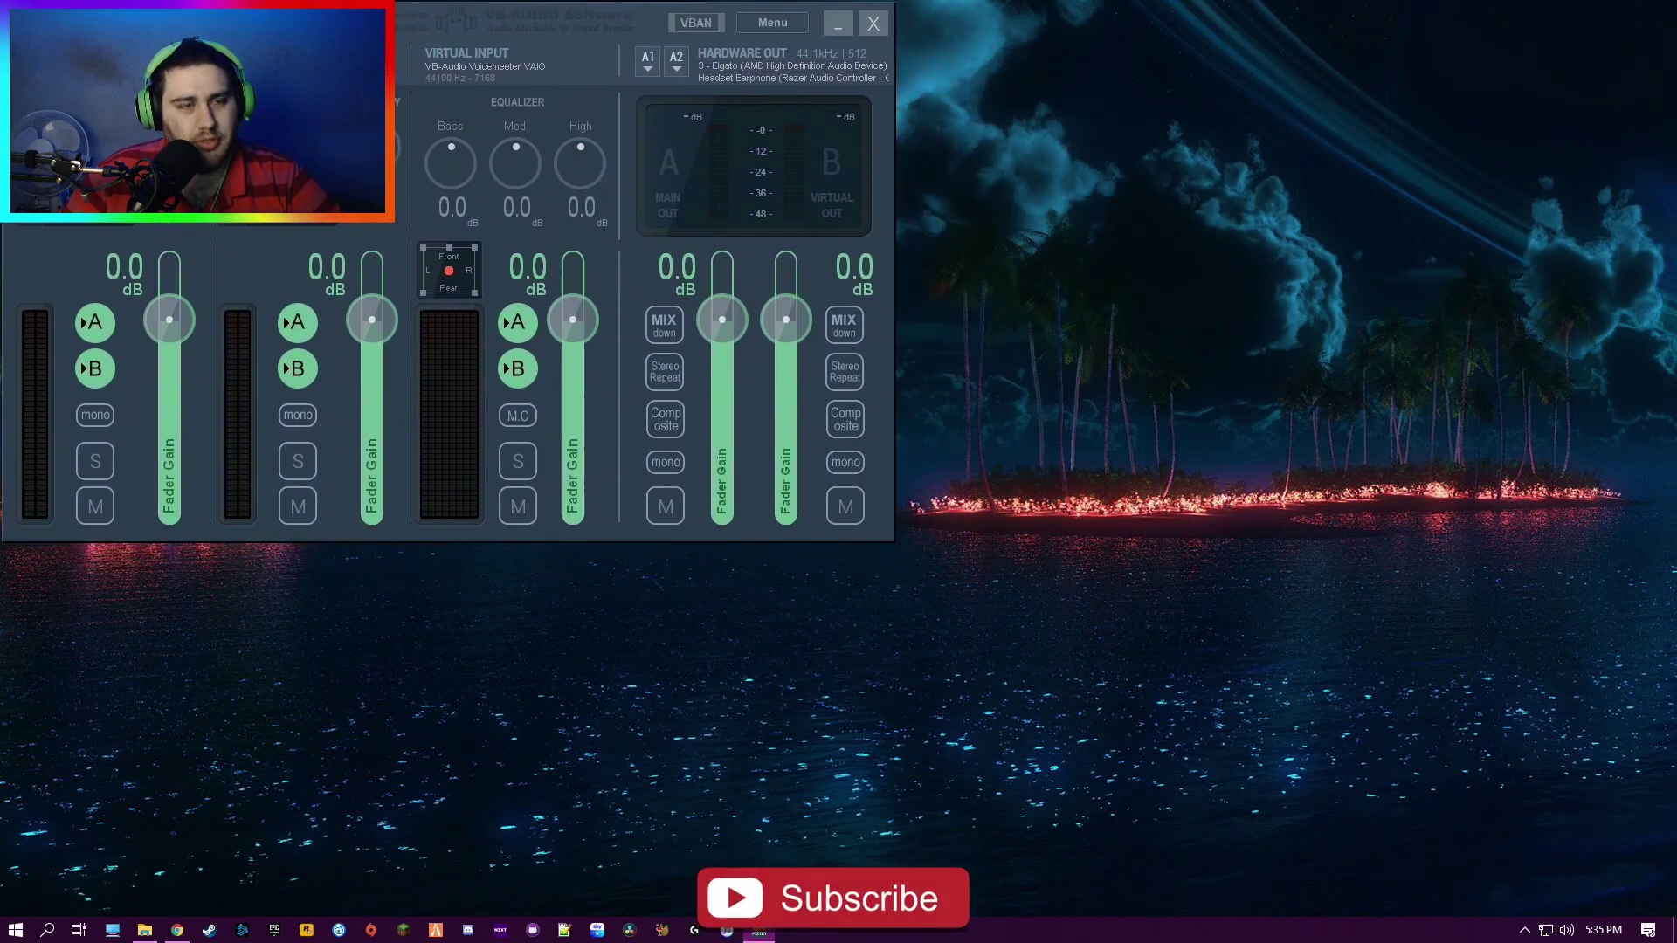